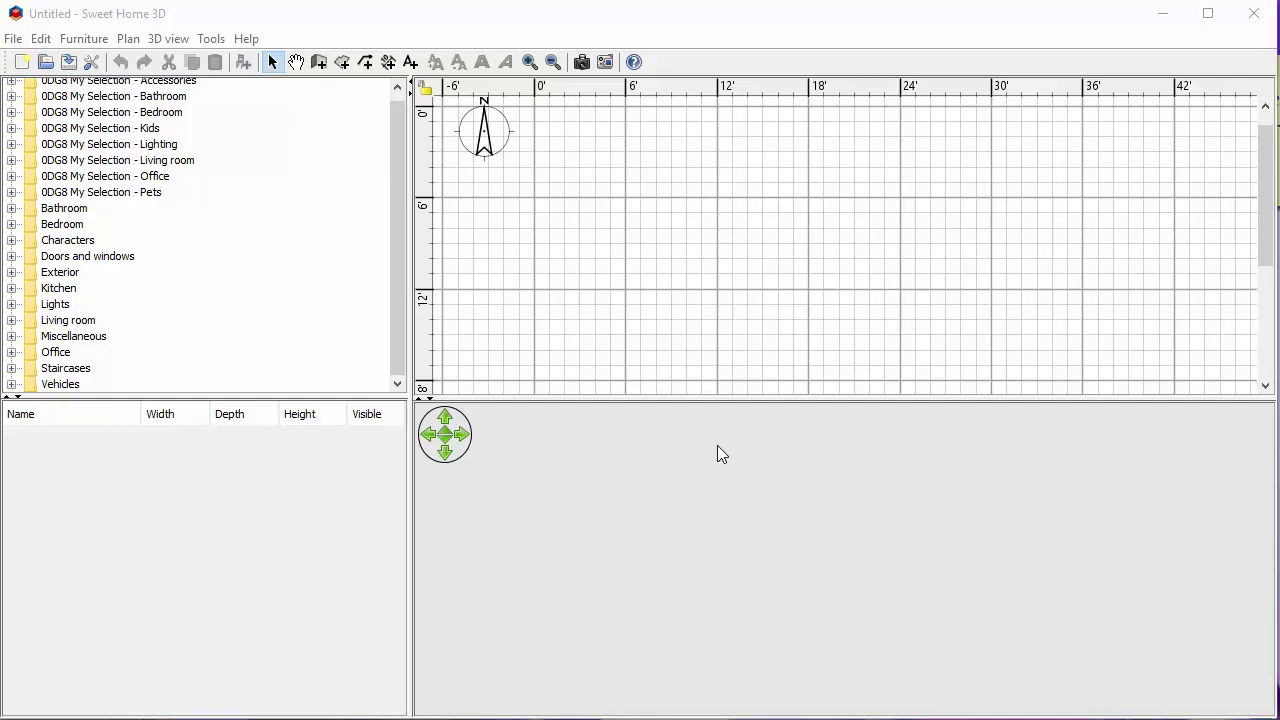
Set the preferences to show the furniture catalog as a searchable list and use millimeters as the unit
{"action": "left_click", "coordinate": [40, 40]}
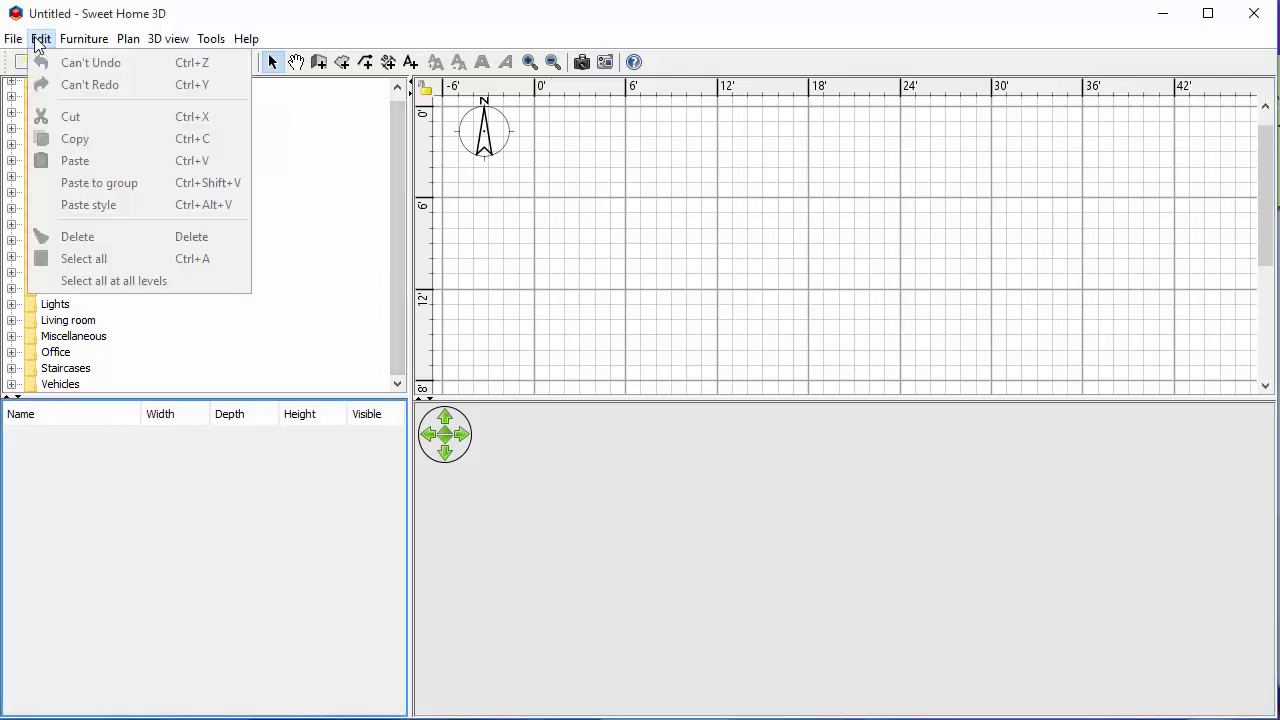
{"action": "mouse_move", "coordinate": [14, 42]}
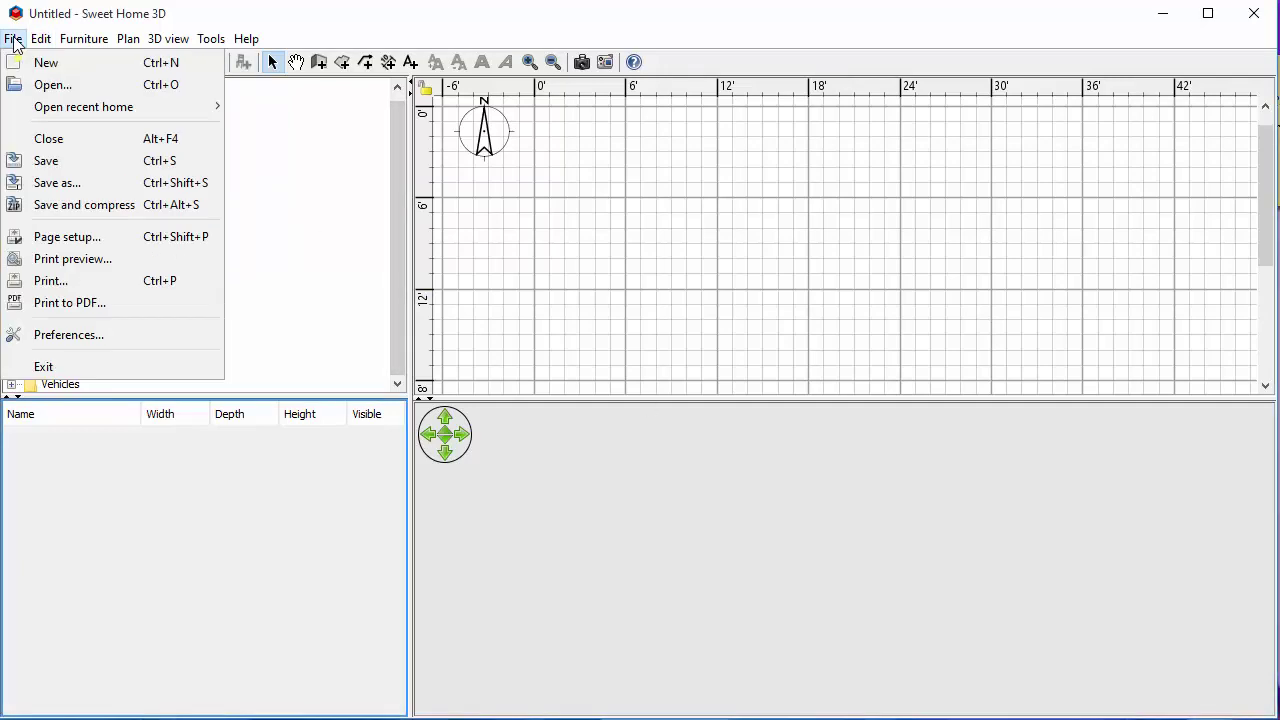
{"action": "left_click", "coordinate": [70, 336]}
{"action": "left_click_drag", "start_coordinate": [598, 114], "coordinate": [598, 78]}
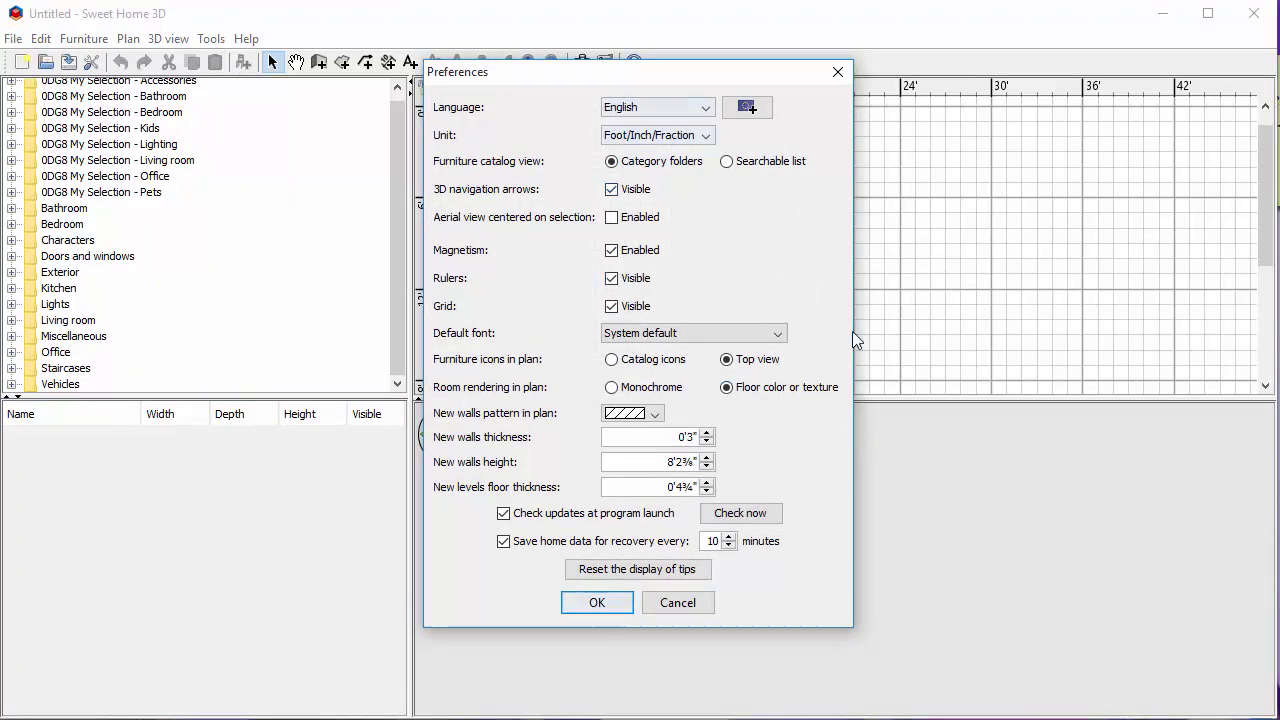
{"action": "left_click", "coordinate": [727, 162]}
{"action": "left_click", "coordinate": [704, 136]}
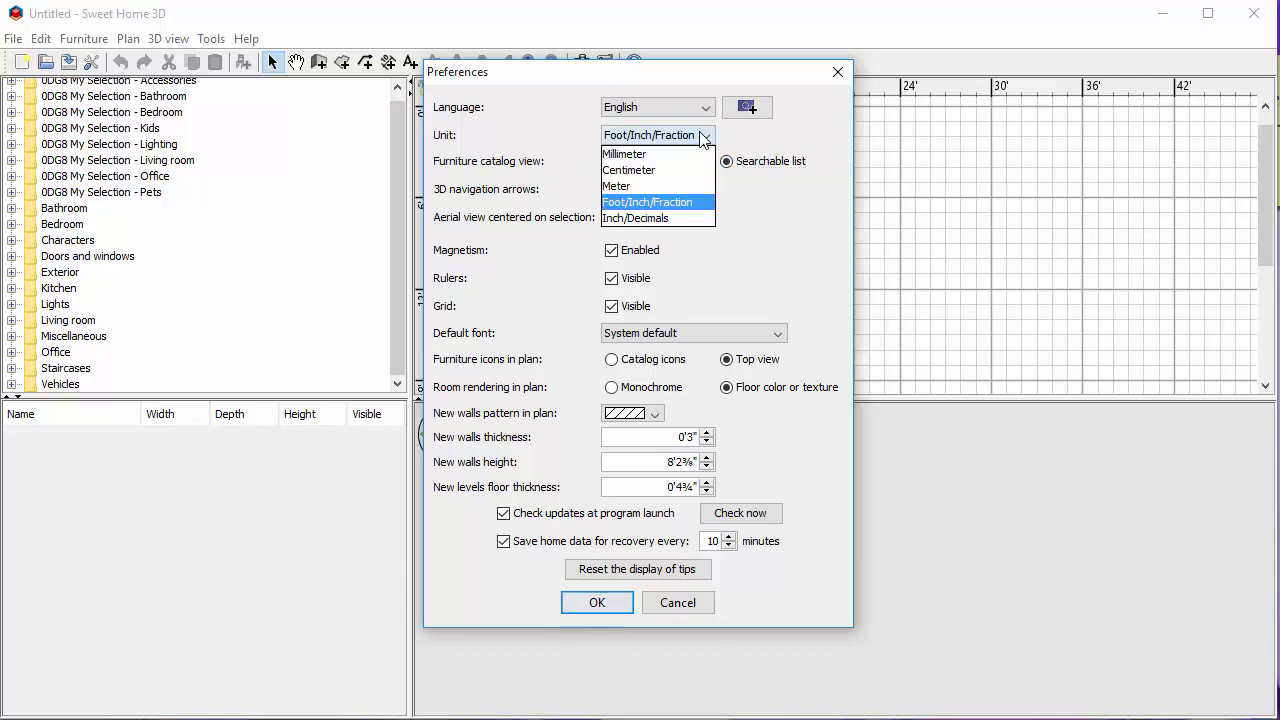
{"action": "left_click", "coordinate": [638, 156]}
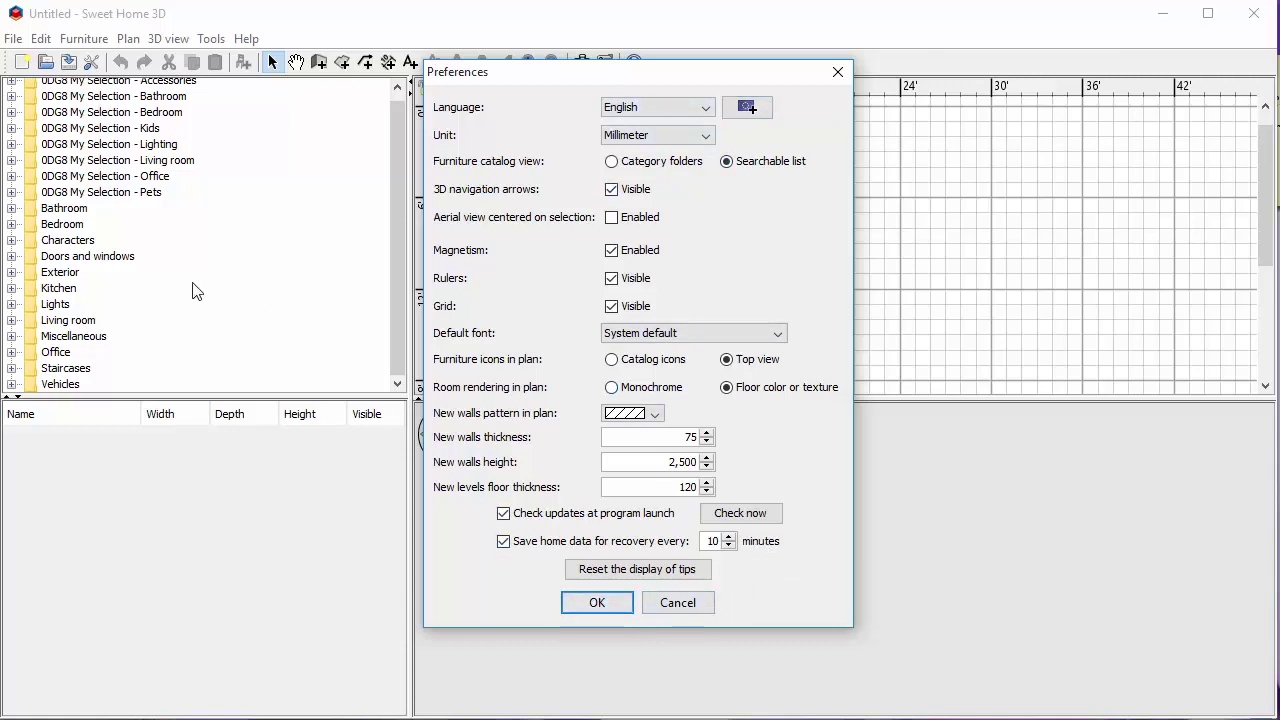
{"action": "left_click", "coordinate": [597, 604]}
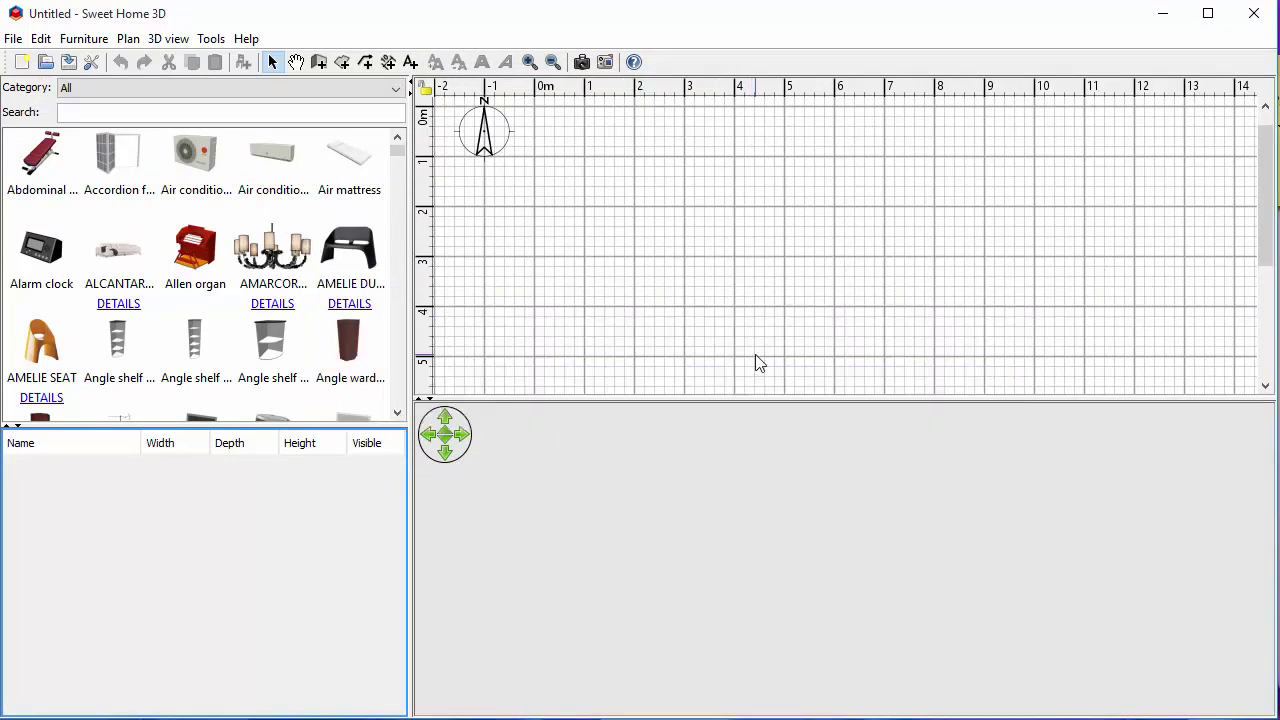
Draw four connected walls forming a closed rectangular room about 6 m wide and 4 m deep on the plan
{"action": "mouse_move", "coordinate": [395, 157]}
{"action": "left_mouse_down"}
{"action": "mouse_move", "coordinate": [399, 190]}
{"action": "mouse_move", "coordinate": [403, 150]}
{"action": "left_mouse_up"}
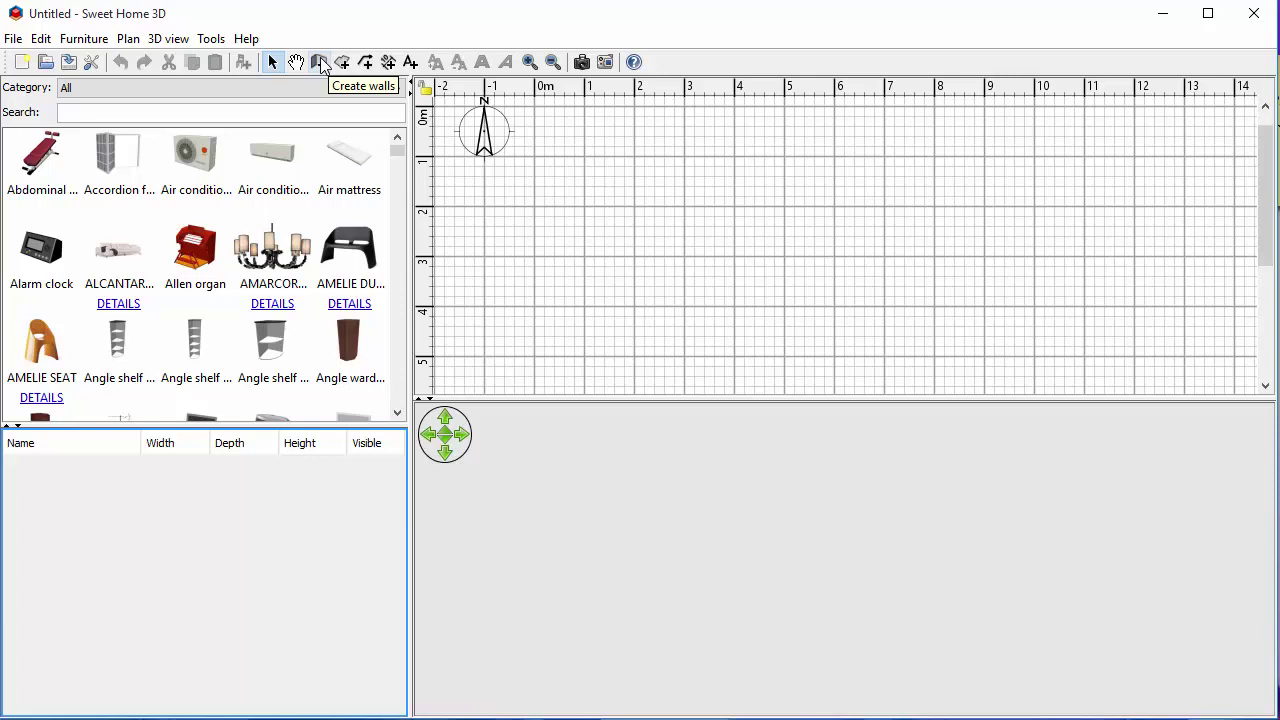
{"action": "left_click", "coordinate": [320, 63]}
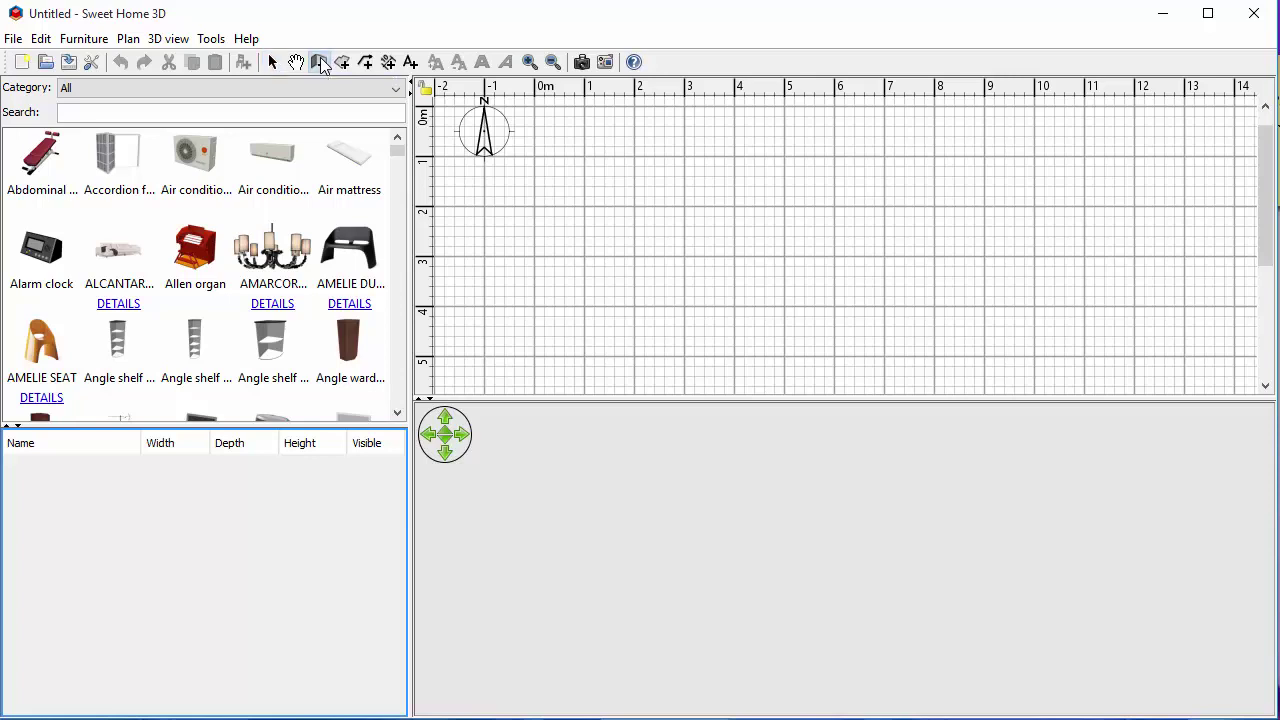
{"action": "left_click", "coordinate": [684, 155]}
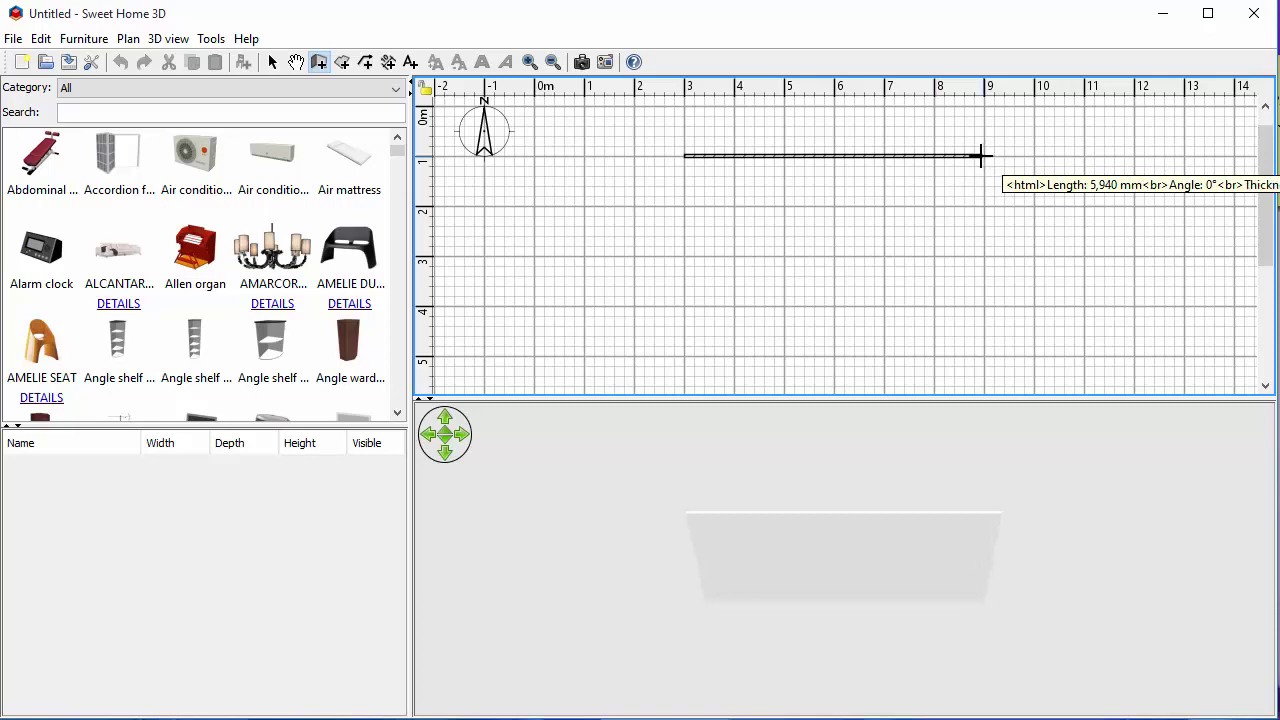
{"action": "left_click", "coordinate": [985, 155]}
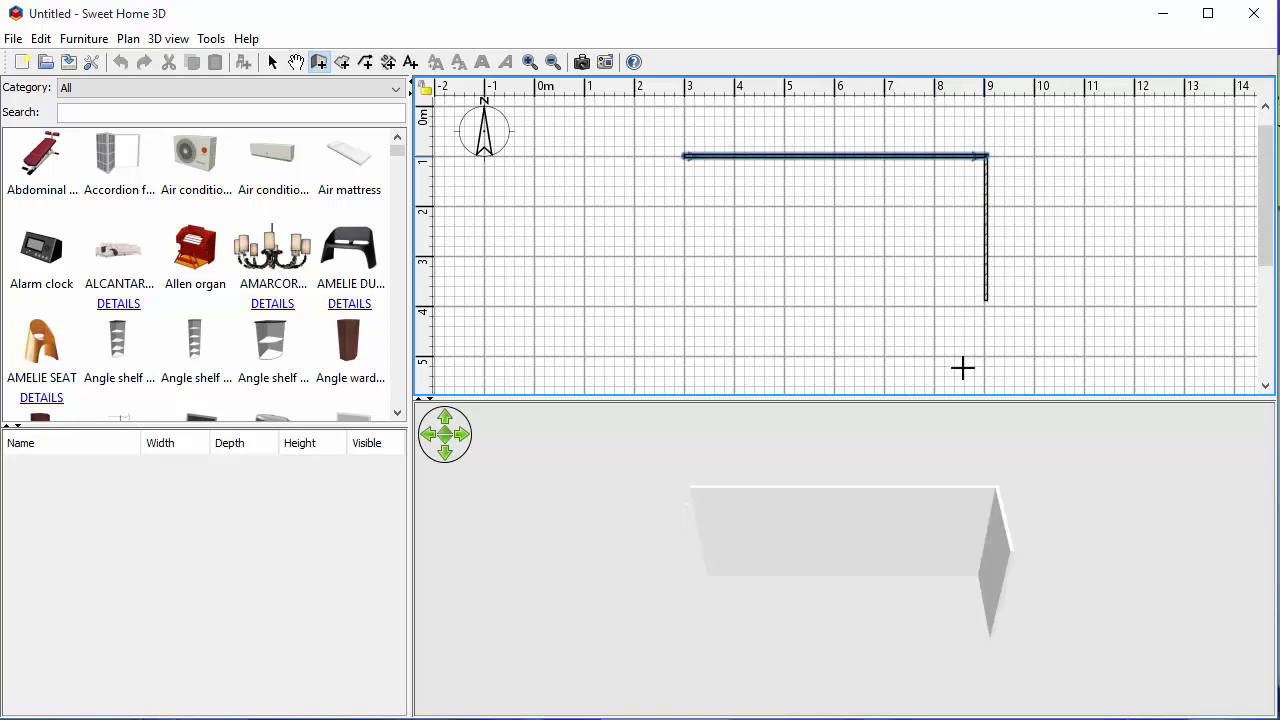
{"action": "double_click", "coordinate": [973, 352]}
{"action": "left_click", "coordinate": [973, 352]}
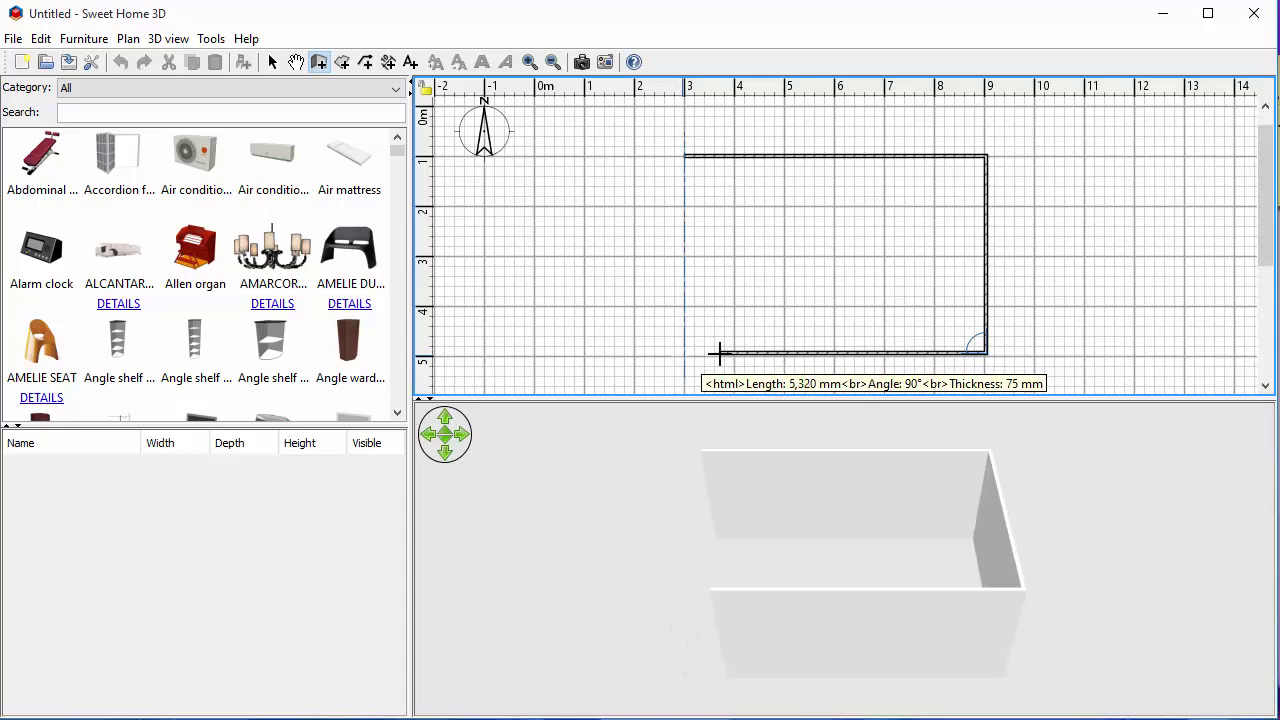
{"action": "left_click", "coordinate": [683, 353]}
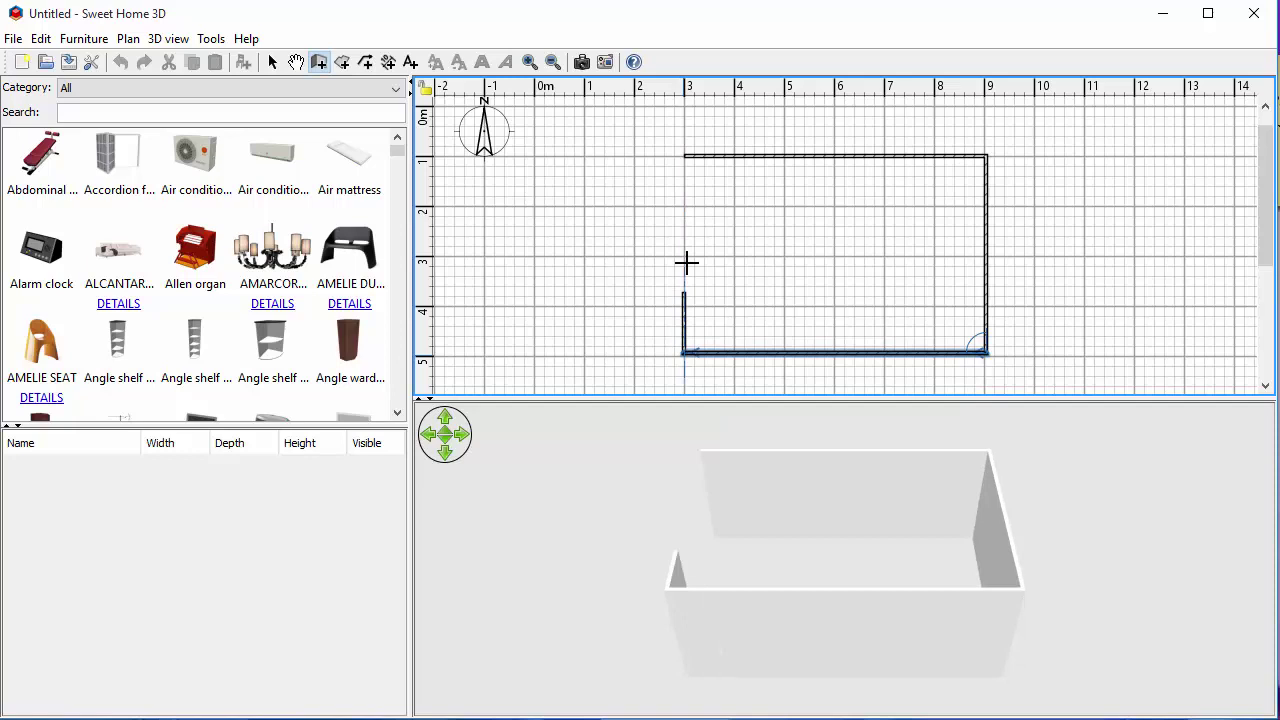
{"action": "left_click", "coordinate": [685, 156]}
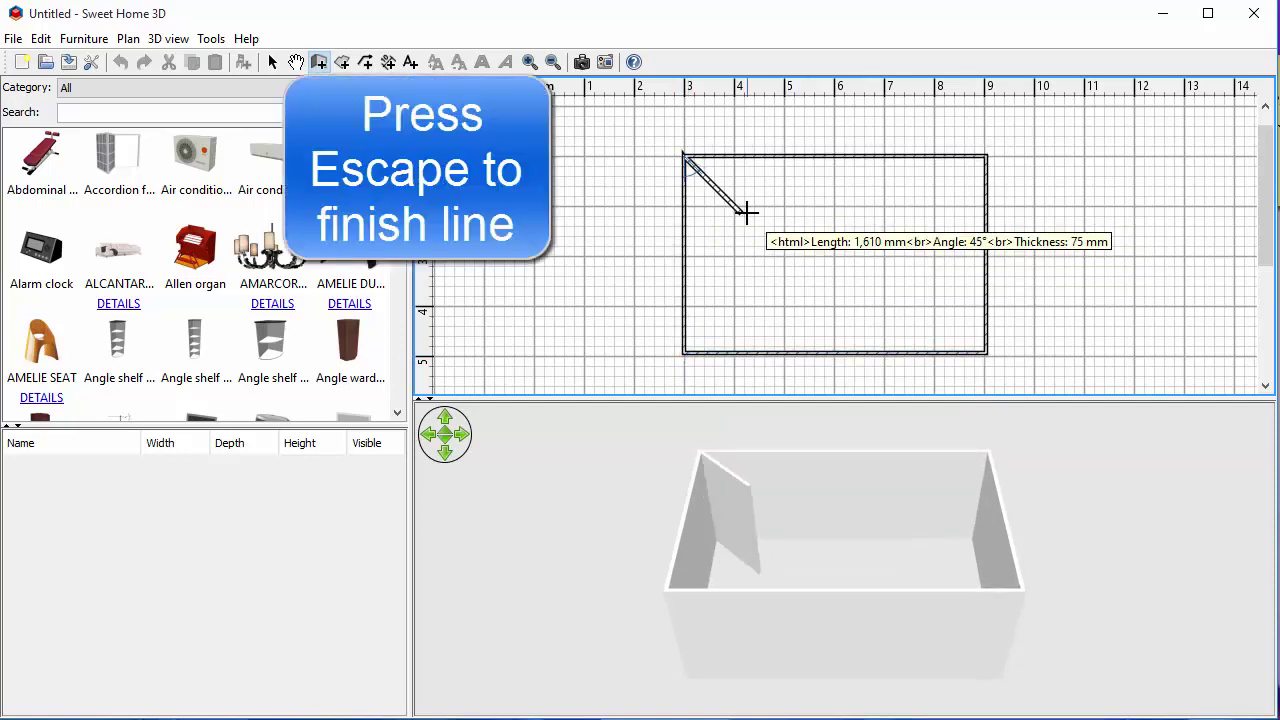
{"action": "key", "text": "Escape"}
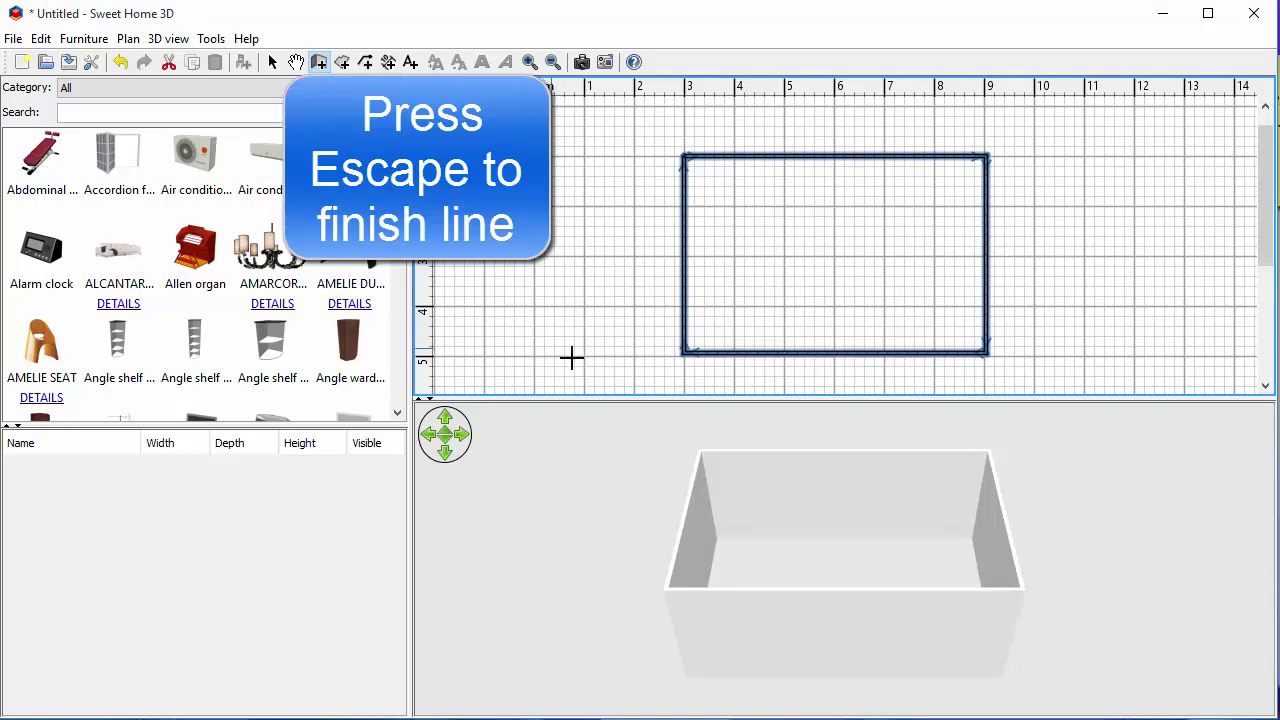
Draw three more walls enclosing an adjoining room about 3 m by 4 m on the first room's west side
{"action": "left_click", "coordinate": [684, 352]}
{"action": "double_click", "coordinate": [536, 352]}
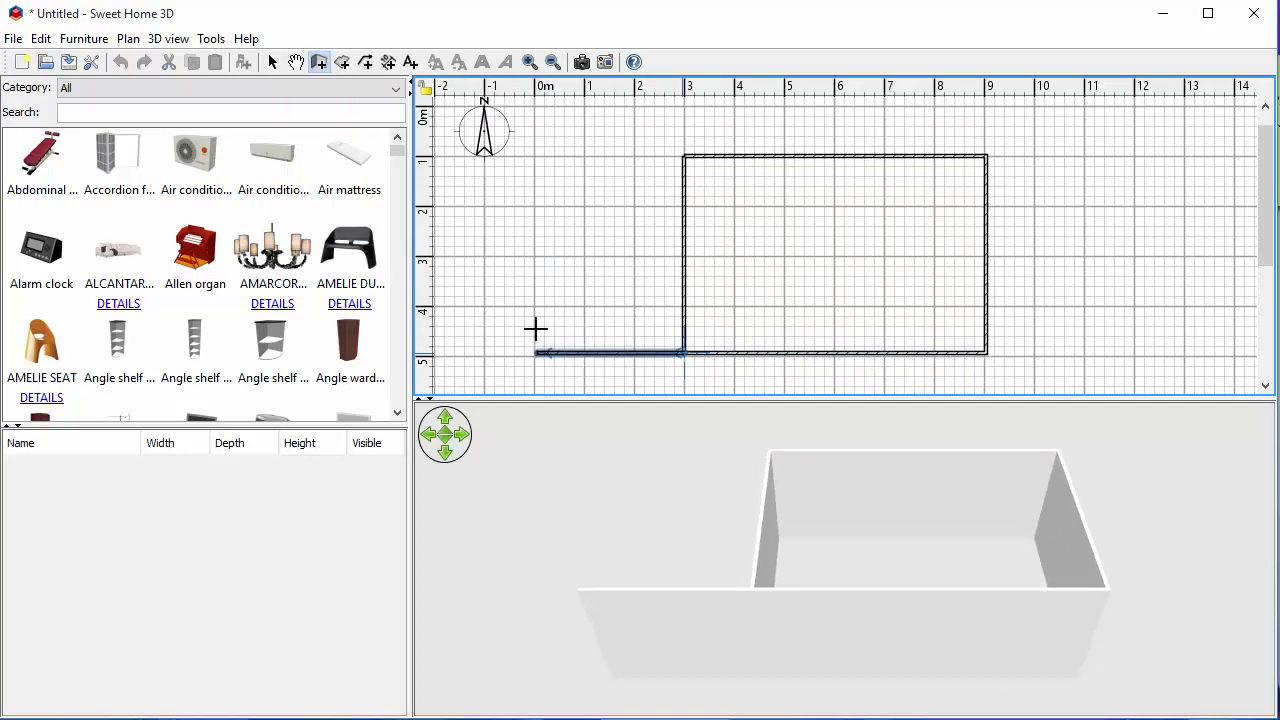
{"action": "left_click", "coordinate": [536, 330]}
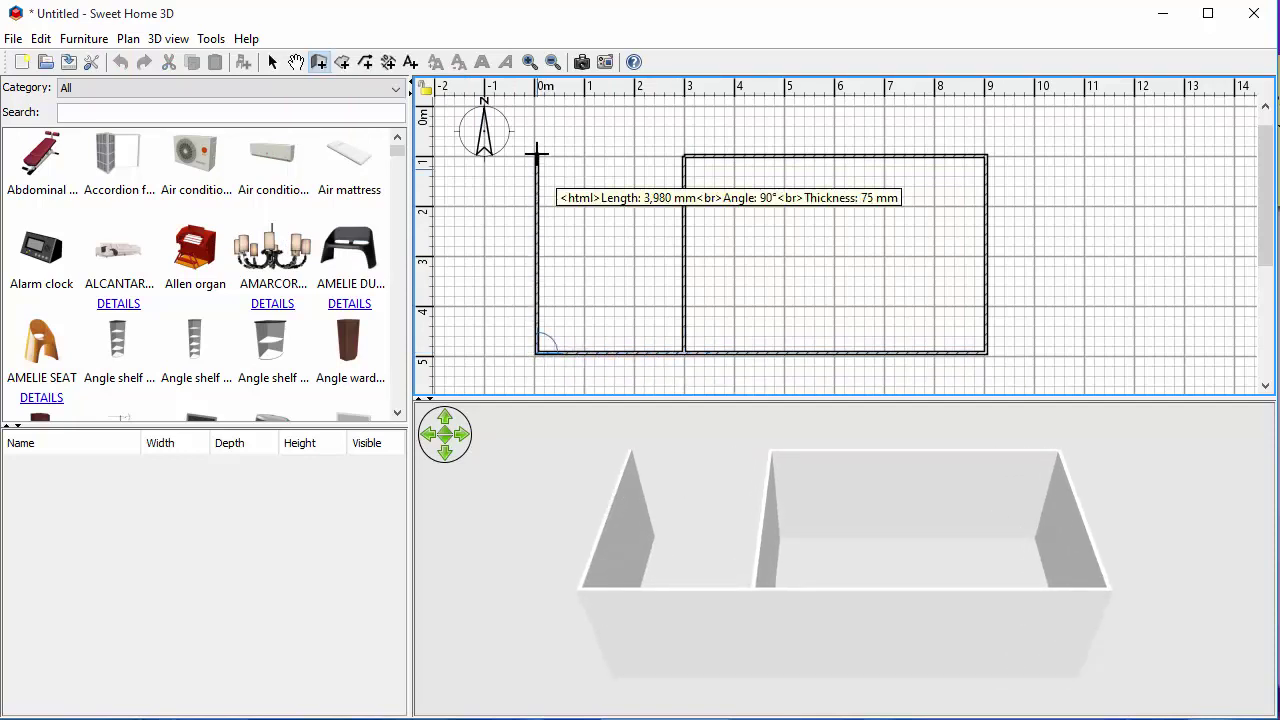
{"action": "left_click", "coordinate": [536, 153]}
{"action": "left_click", "coordinate": [686, 157]}
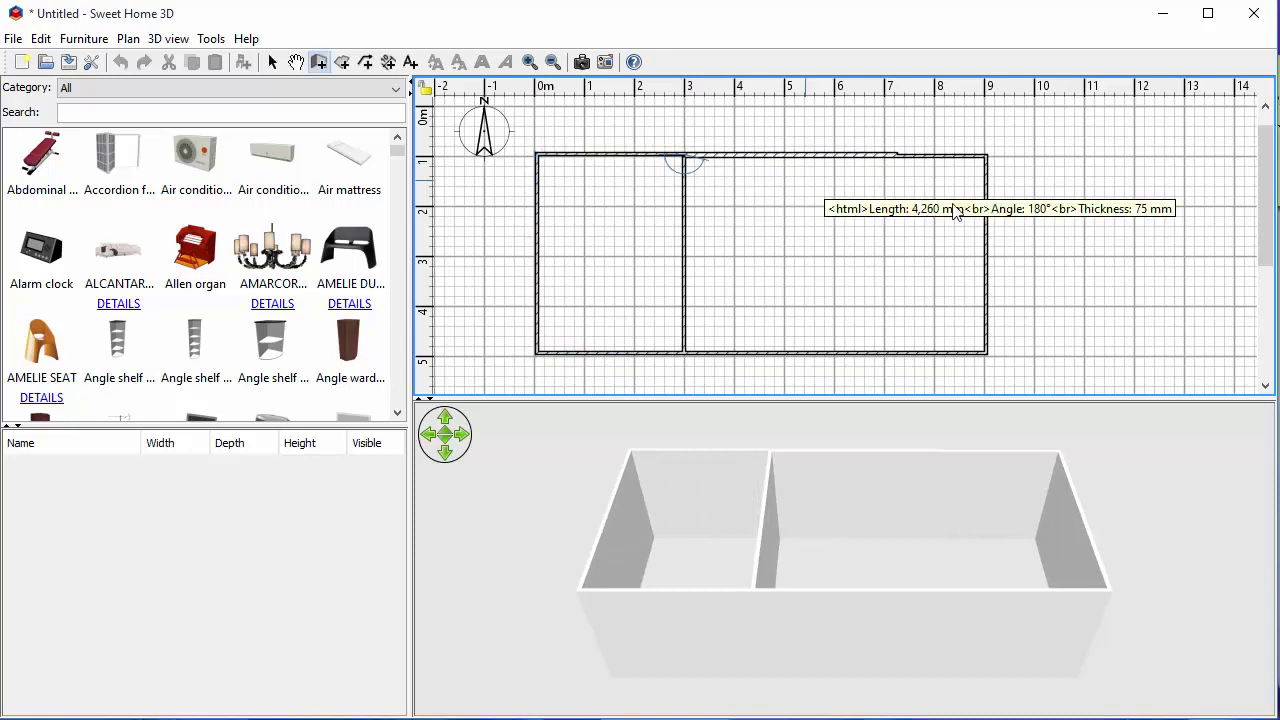
{"action": "key", "text": "Escape"}
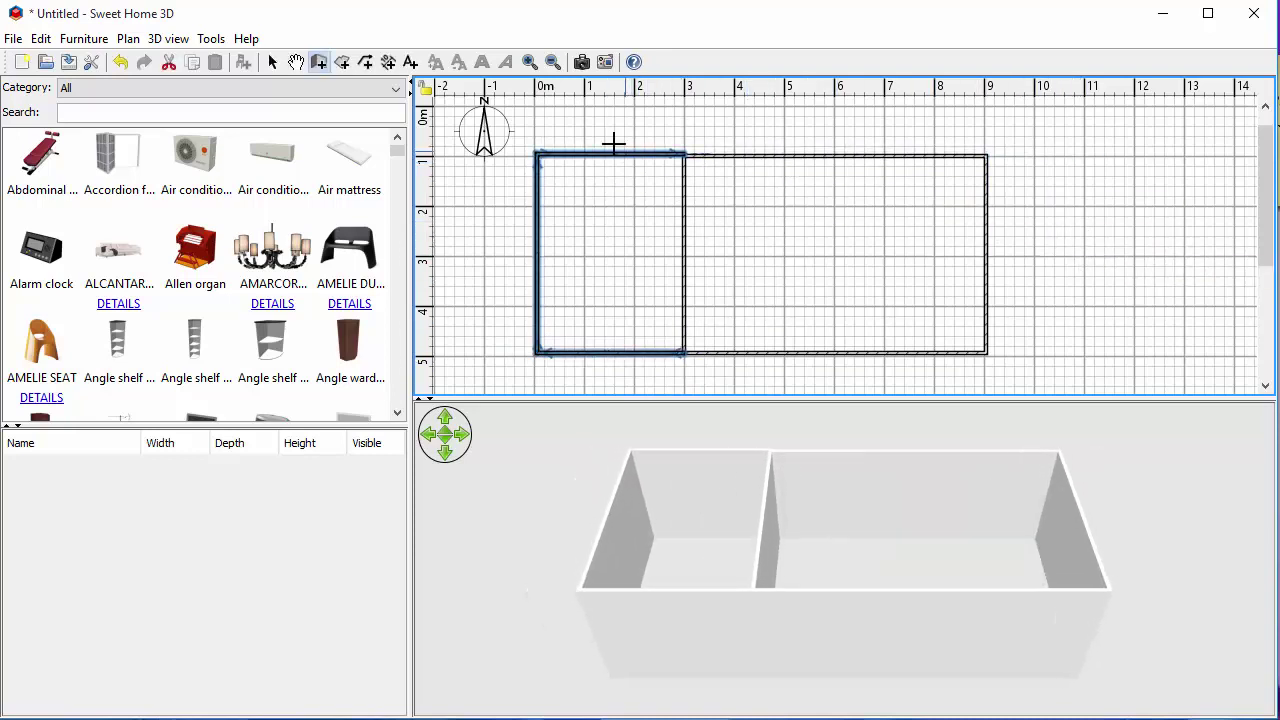
Move the smaller room's north wall slightly to line it up with the larger room's north wall
{"action": "left_click", "coordinate": [272, 62]}
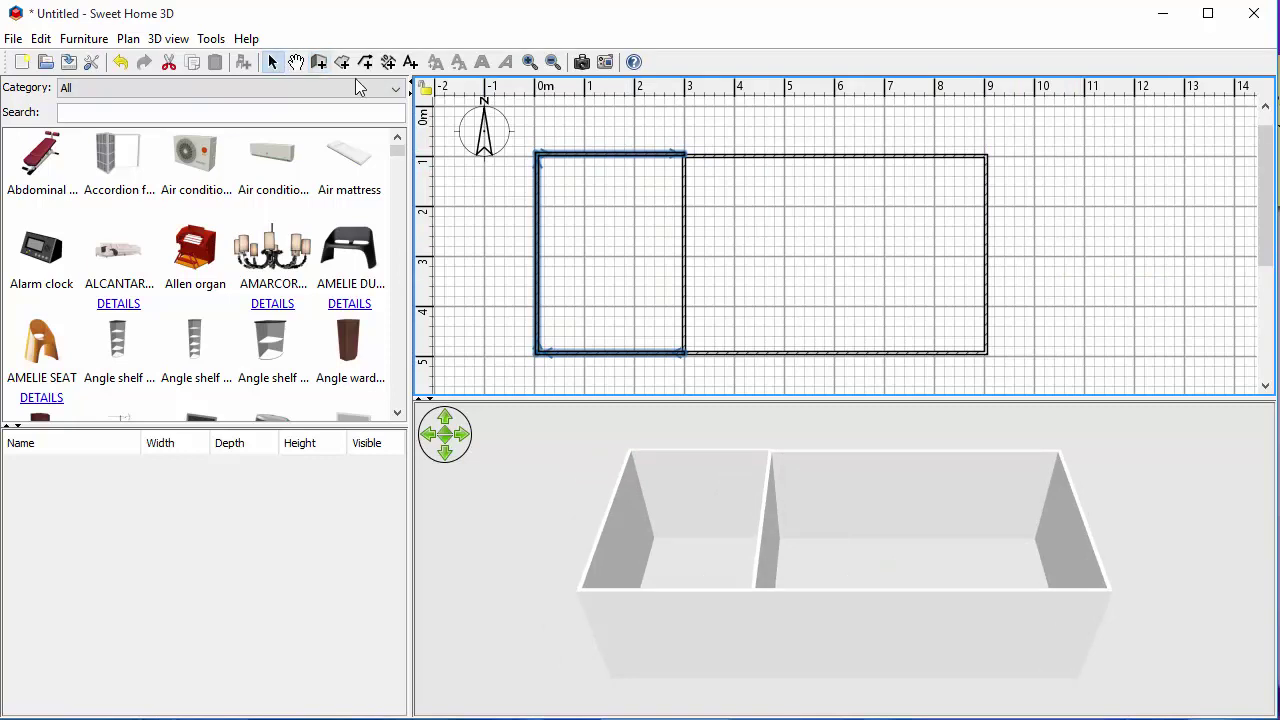
{"action": "mouse_move", "coordinate": [606, 154]}
{"action": "left_mouse_down"}
{"action": "mouse_move", "coordinate": [606, 199]}
{"action": "mouse_move", "coordinate": [557, 200]}
{"action": "mouse_move", "coordinate": [606, 197]}
{"action": "mouse_move", "coordinate": [610, 157]}
{"action": "mouse_move", "coordinate": [598, 157]}
{"action": "left_mouse_up"}
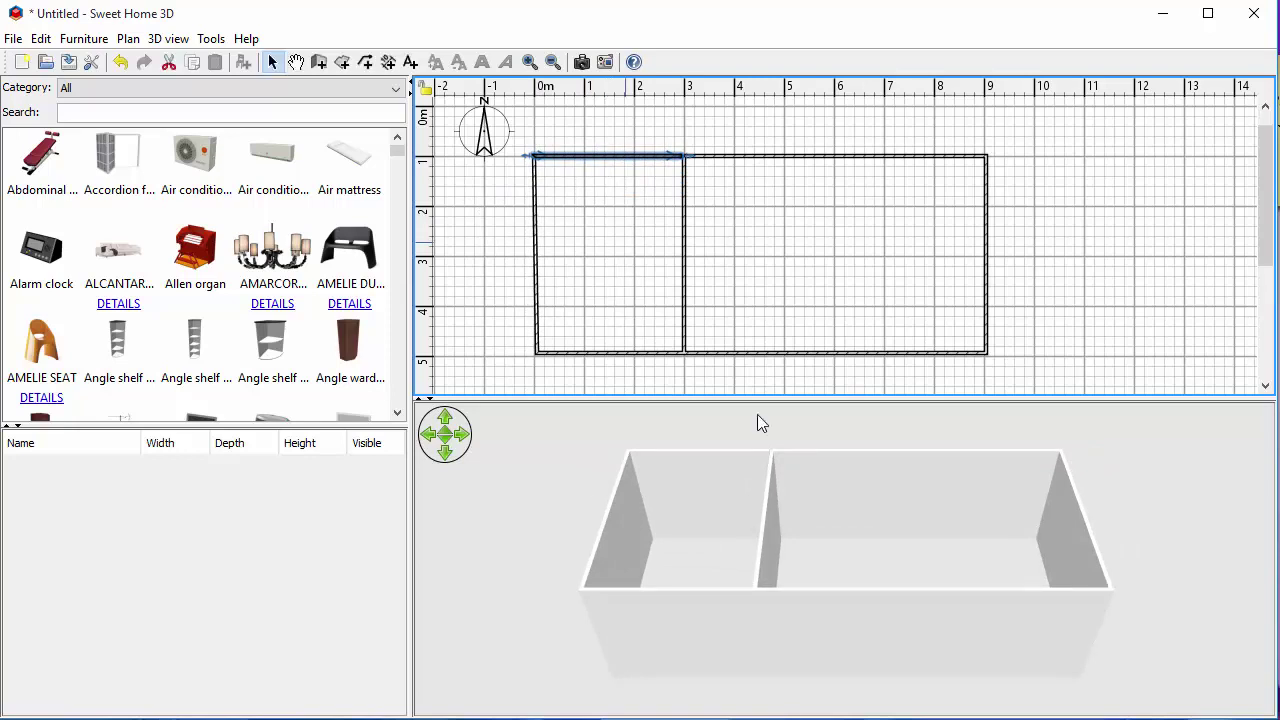
{"action": "left_click", "coordinate": [1126, 178]}
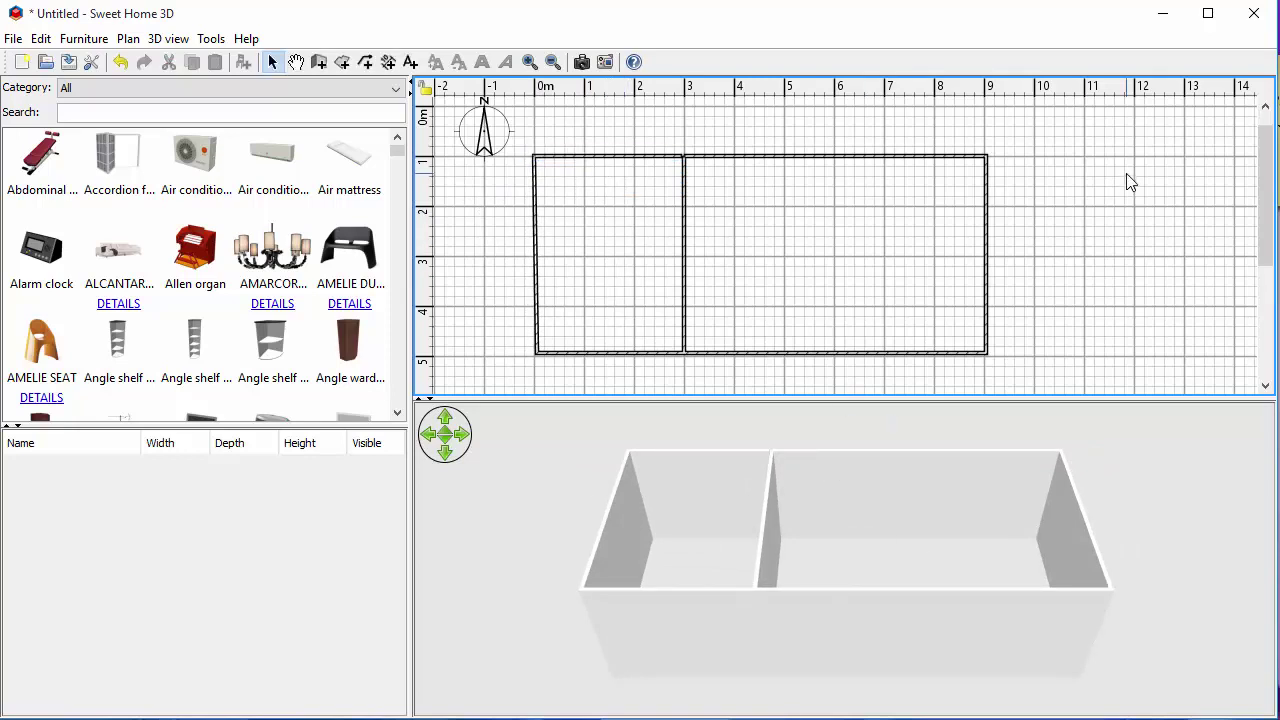
Create a room floor over the larger east room by tracing its four wall corners
{"action": "left_click", "coordinate": [343, 63]}
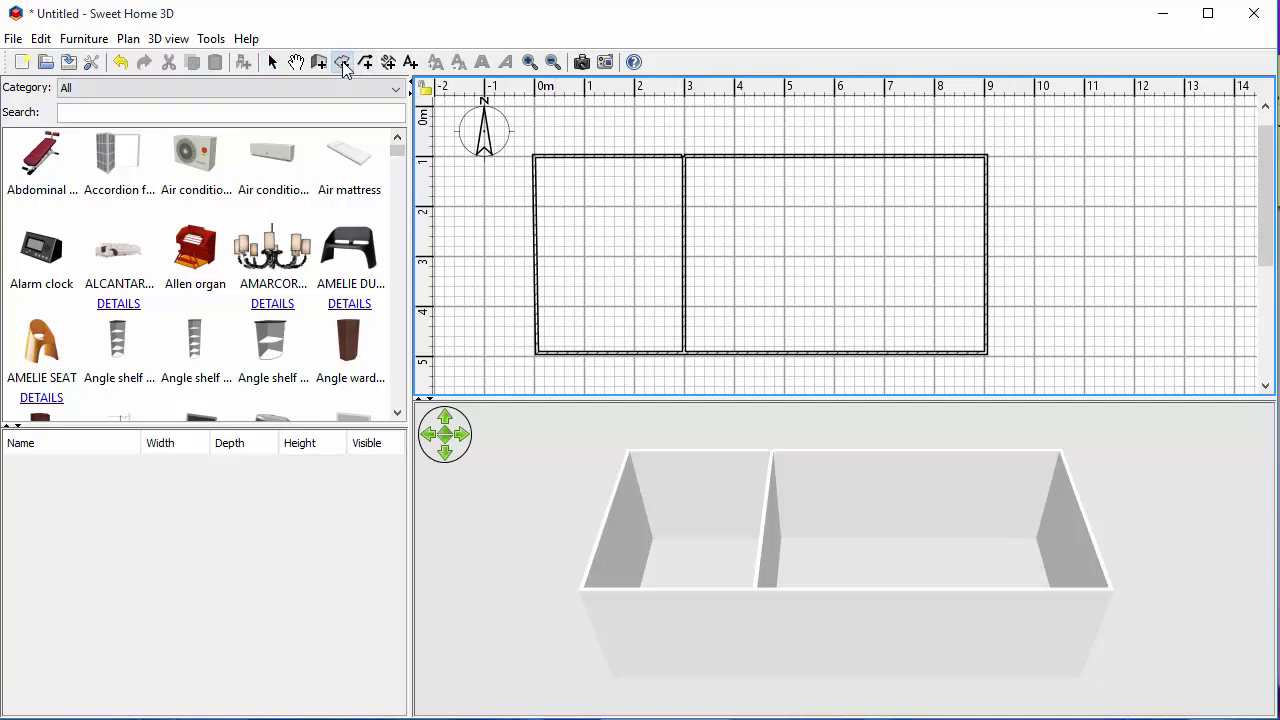
{"action": "left_click", "coordinate": [685, 154]}
{"action": "left_click", "coordinate": [987, 170]}
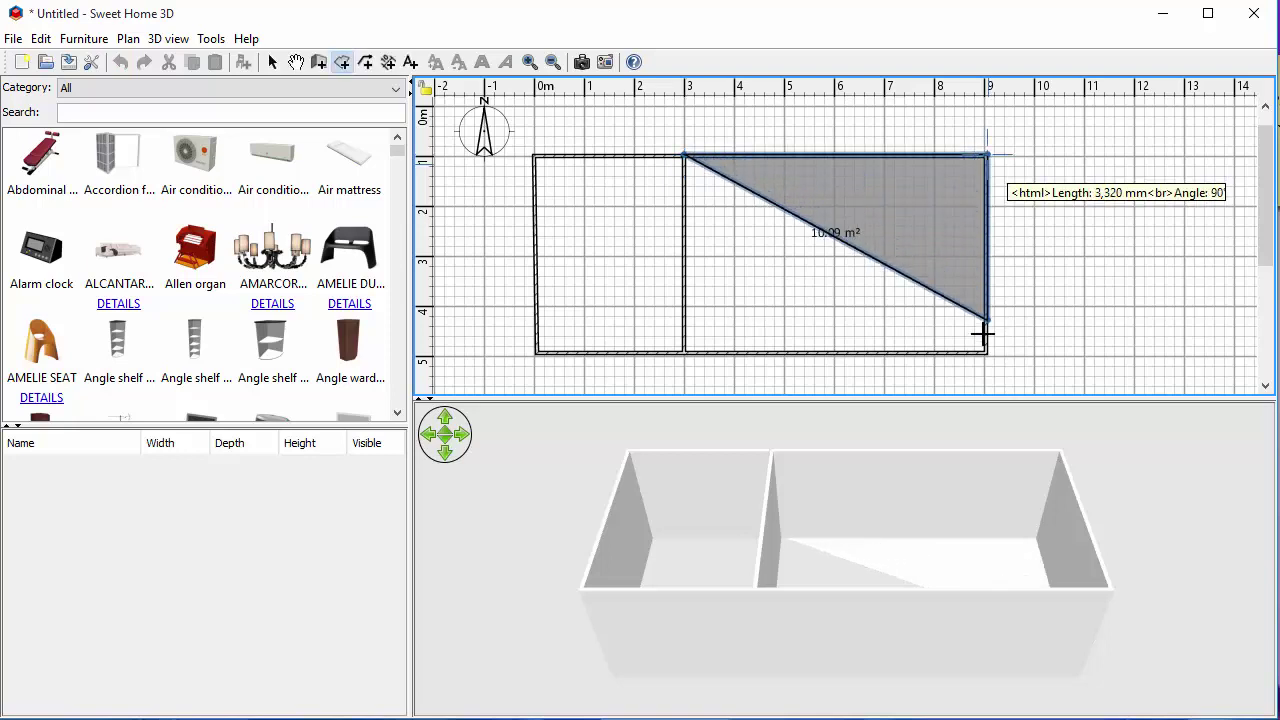
{"action": "left_click", "coordinate": [986, 350]}
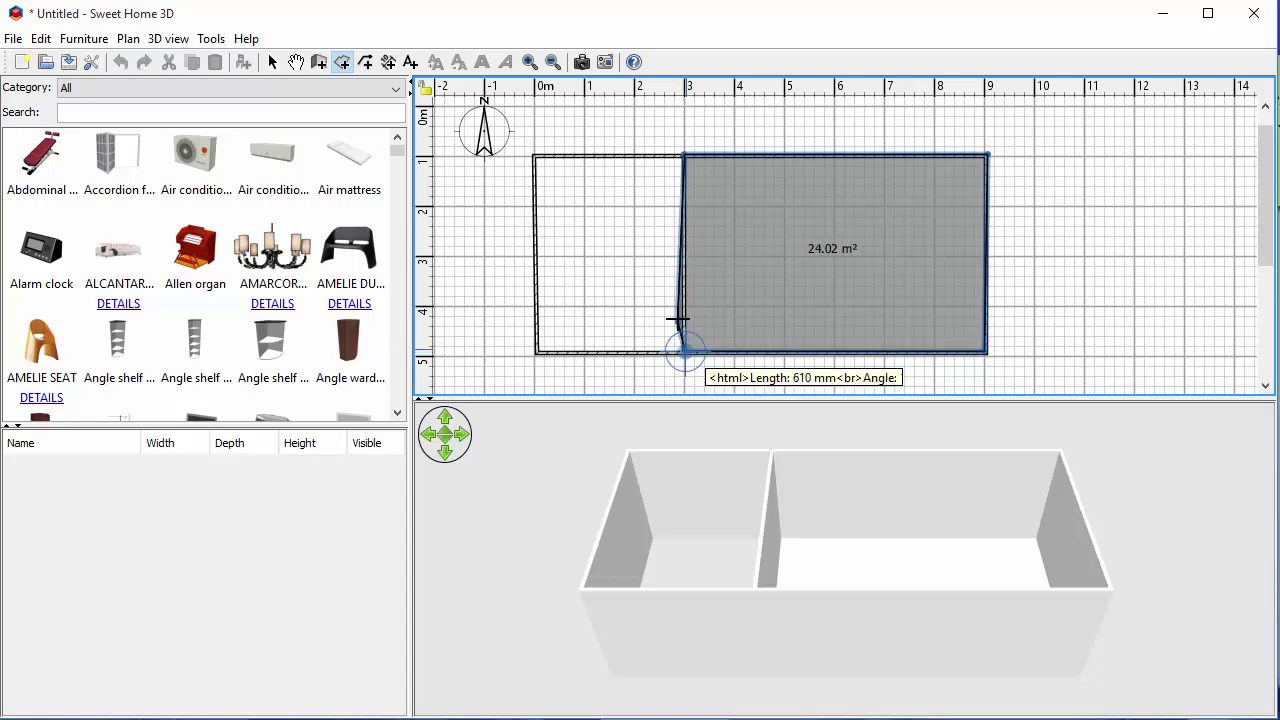
{"action": "left_click", "coordinate": [686, 350]}
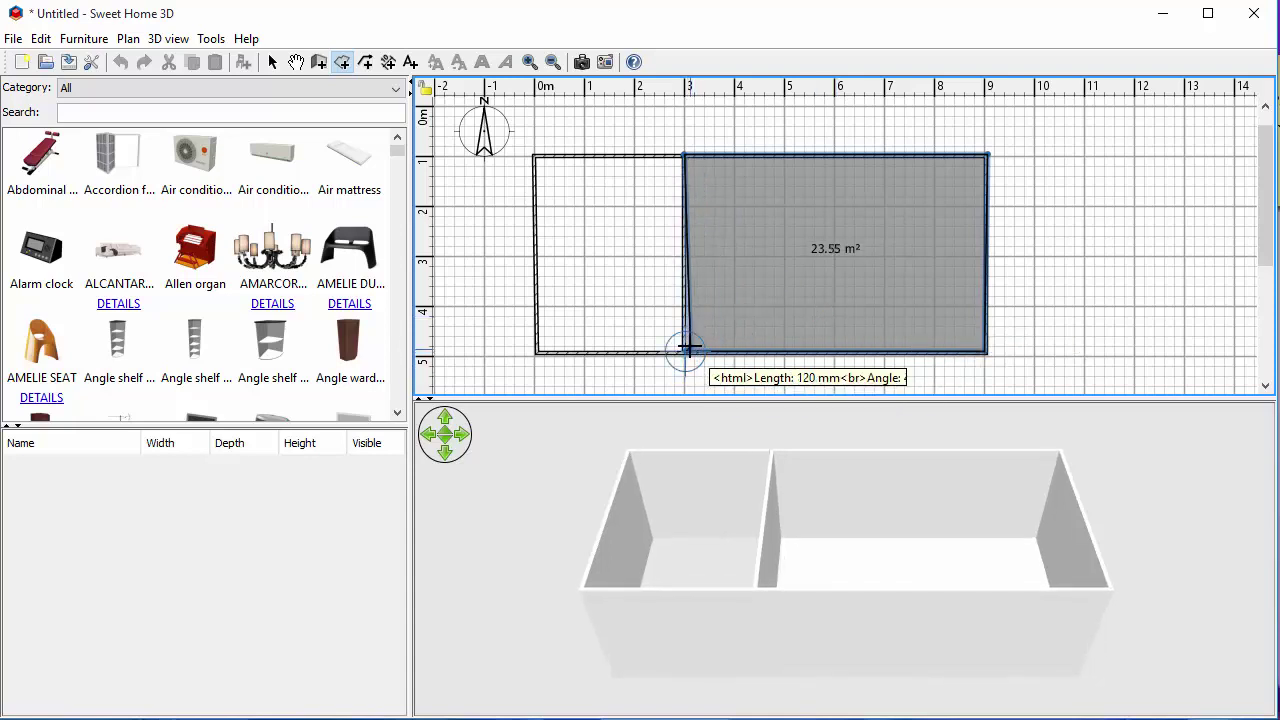
{"action": "left_click", "coordinate": [686, 350]}
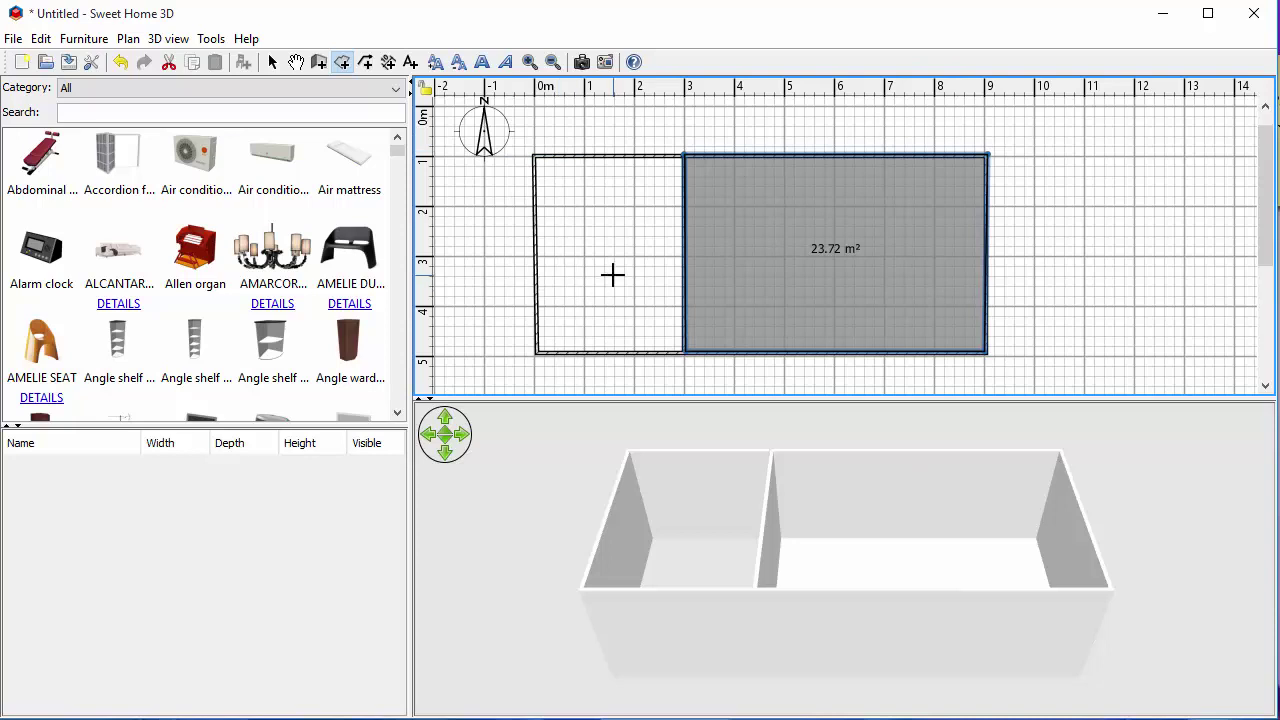
Create a second room floor over the smaller west room by tracing its four wall corners
{"action": "left_click", "coordinate": [535, 155]}
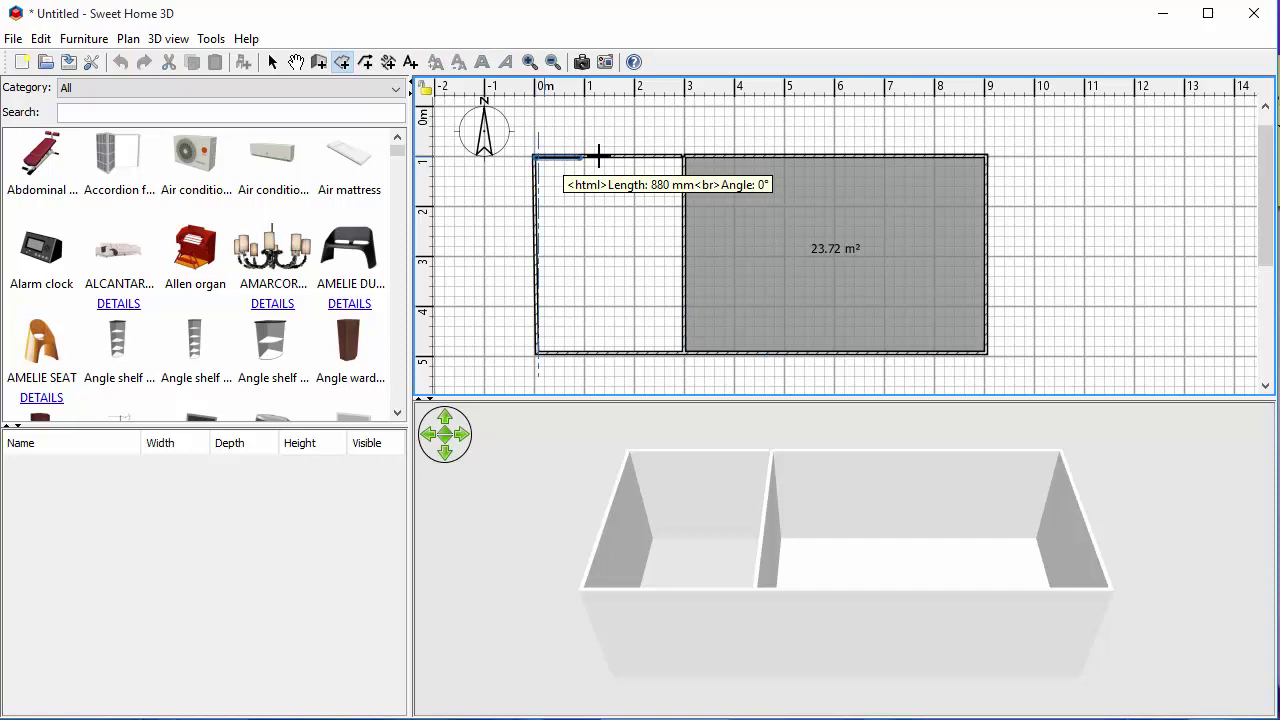
{"action": "left_click", "coordinate": [684, 156]}
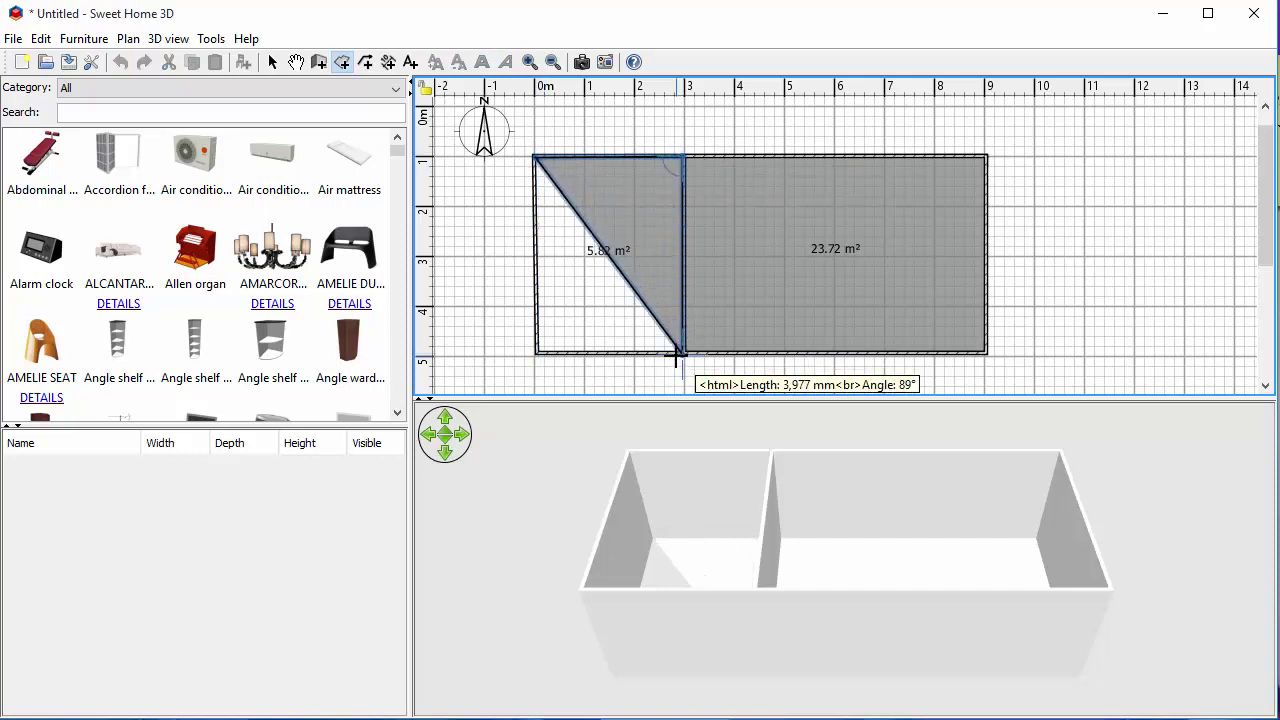
{"action": "left_click", "coordinate": [681, 351]}
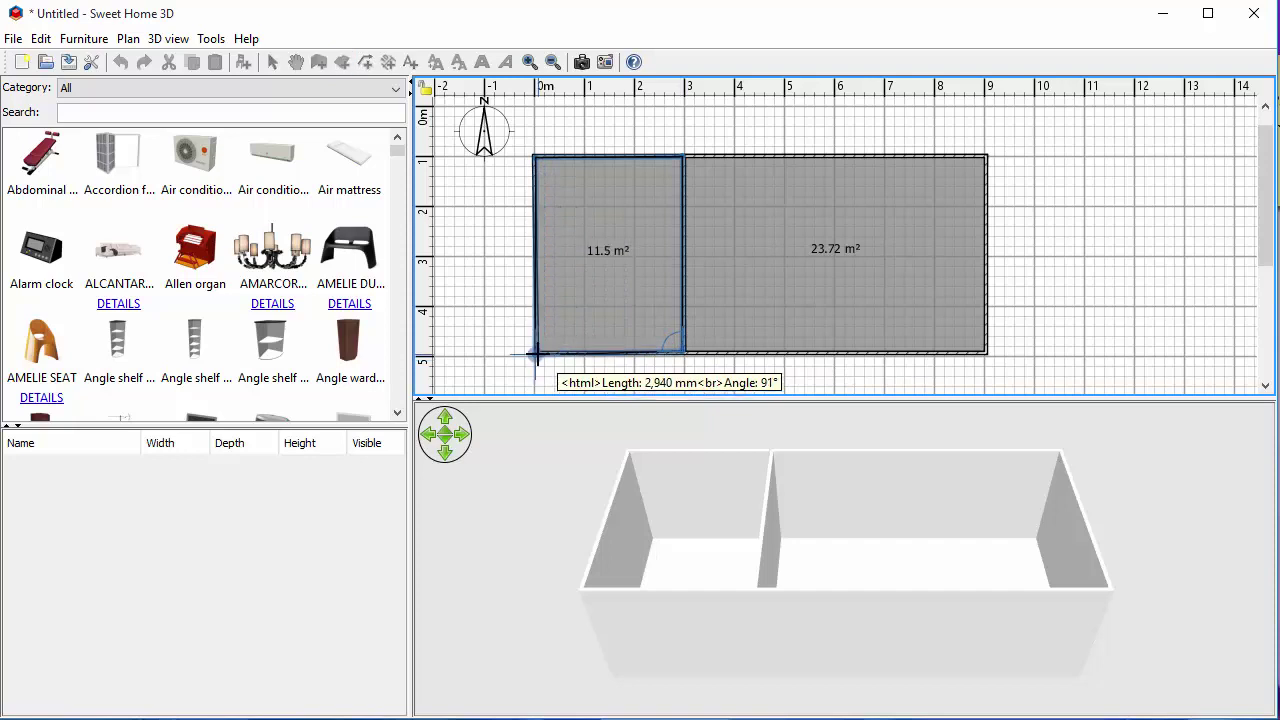
{"action": "left_click", "coordinate": [535, 356]}
{"action": "double_click", "coordinate": [532, 353]}
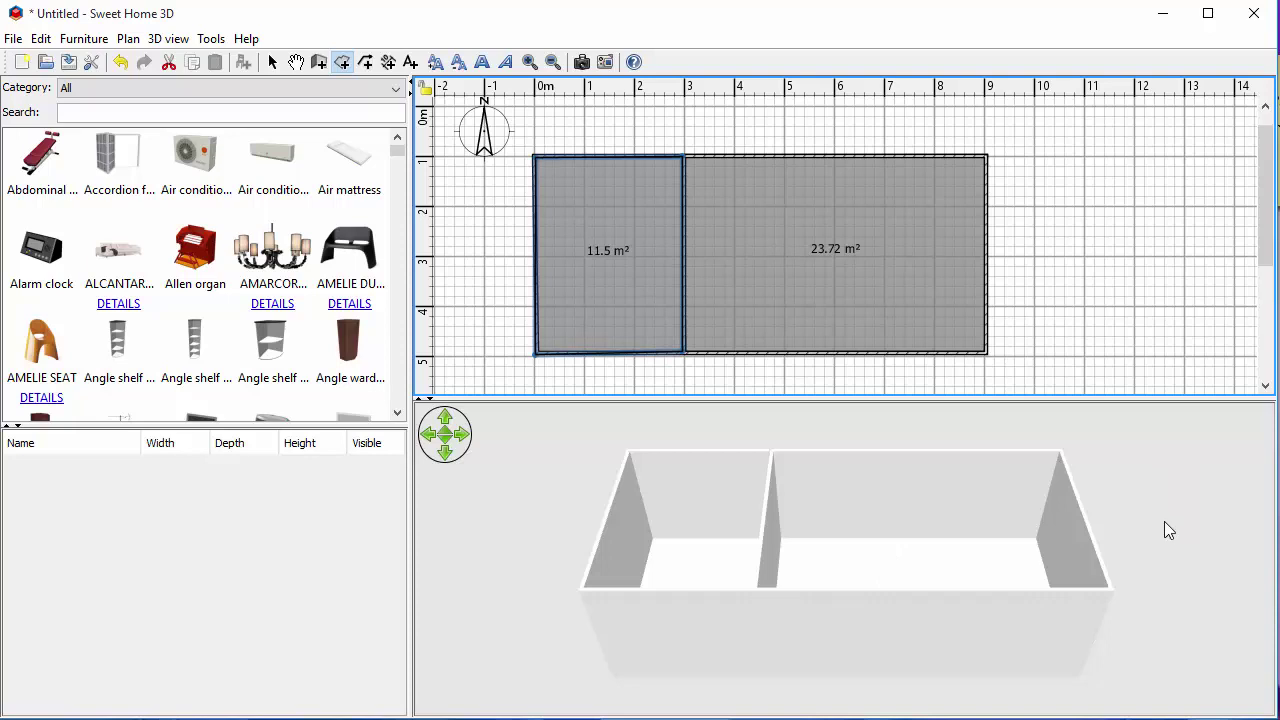
Browse the furniture catalog by category, showing the Bedroom items and switching to the Kitchen items
{"action": "left_click_drag", "start_coordinate": [1166, 530], "coordinate": [1082, 515]}
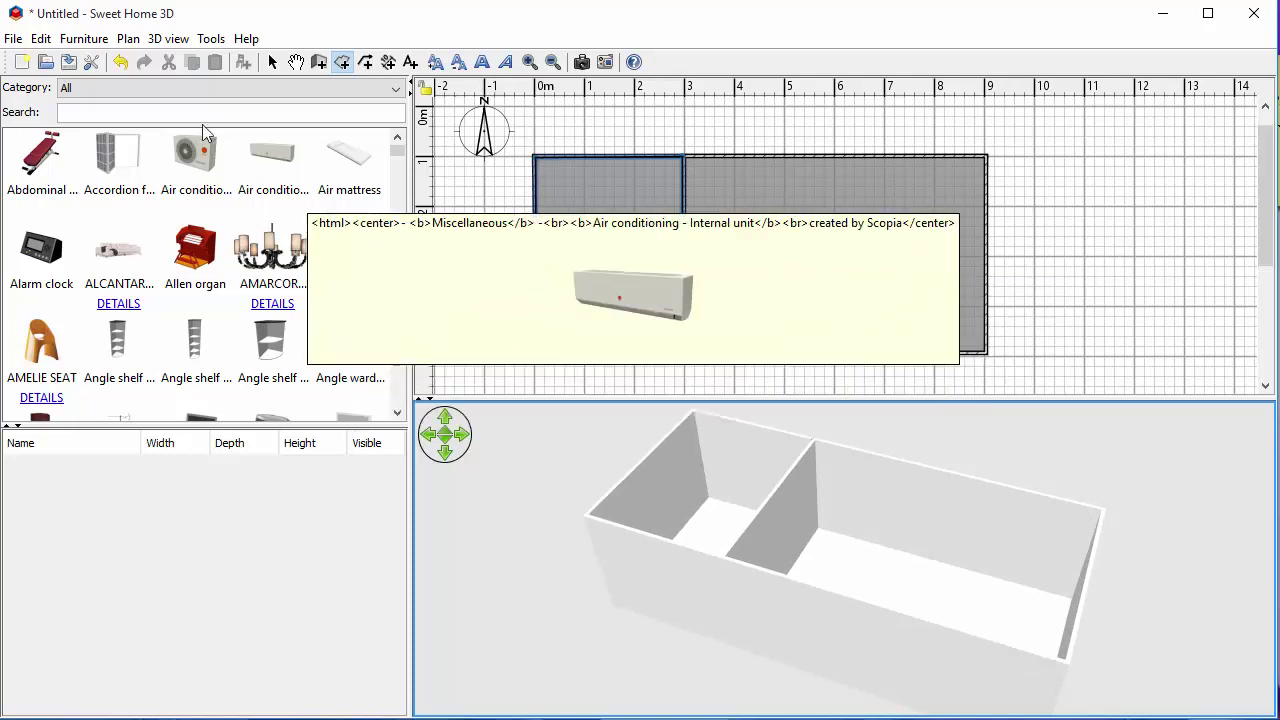
{"action": "left_click", "coordinate": [92, 112]}
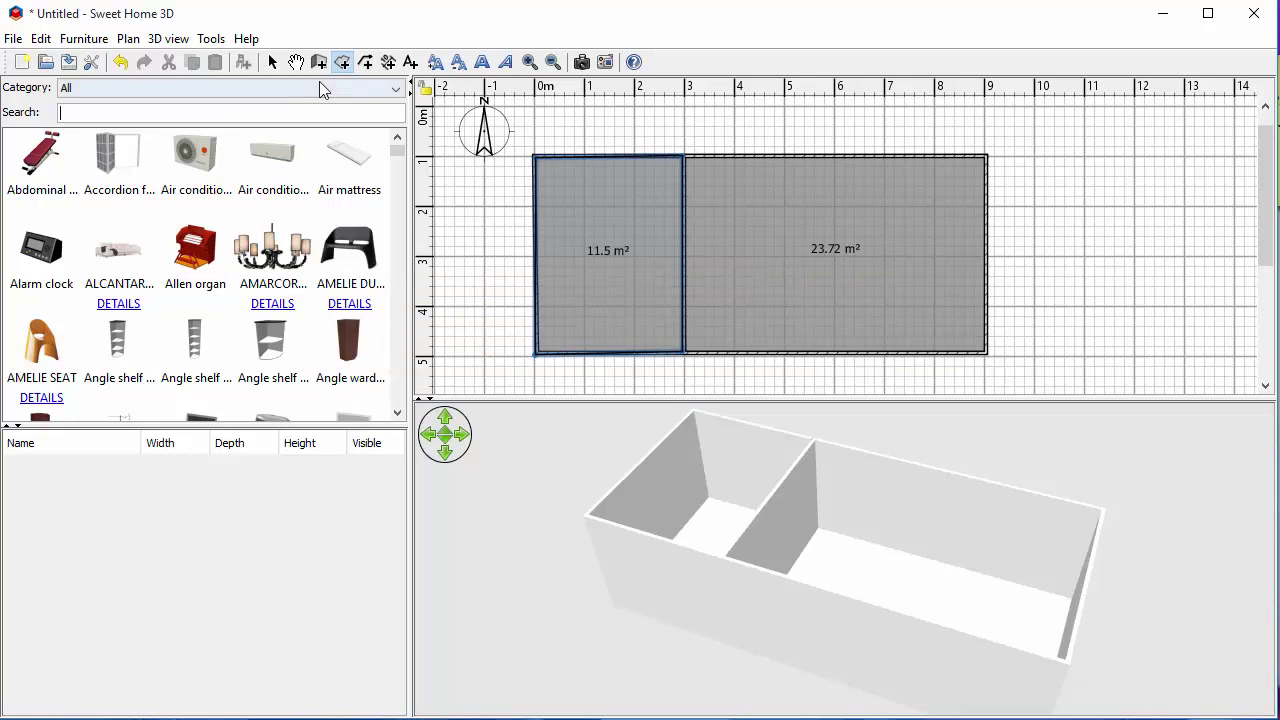
{"action": "left_click", "coordinate": [320, 87]}
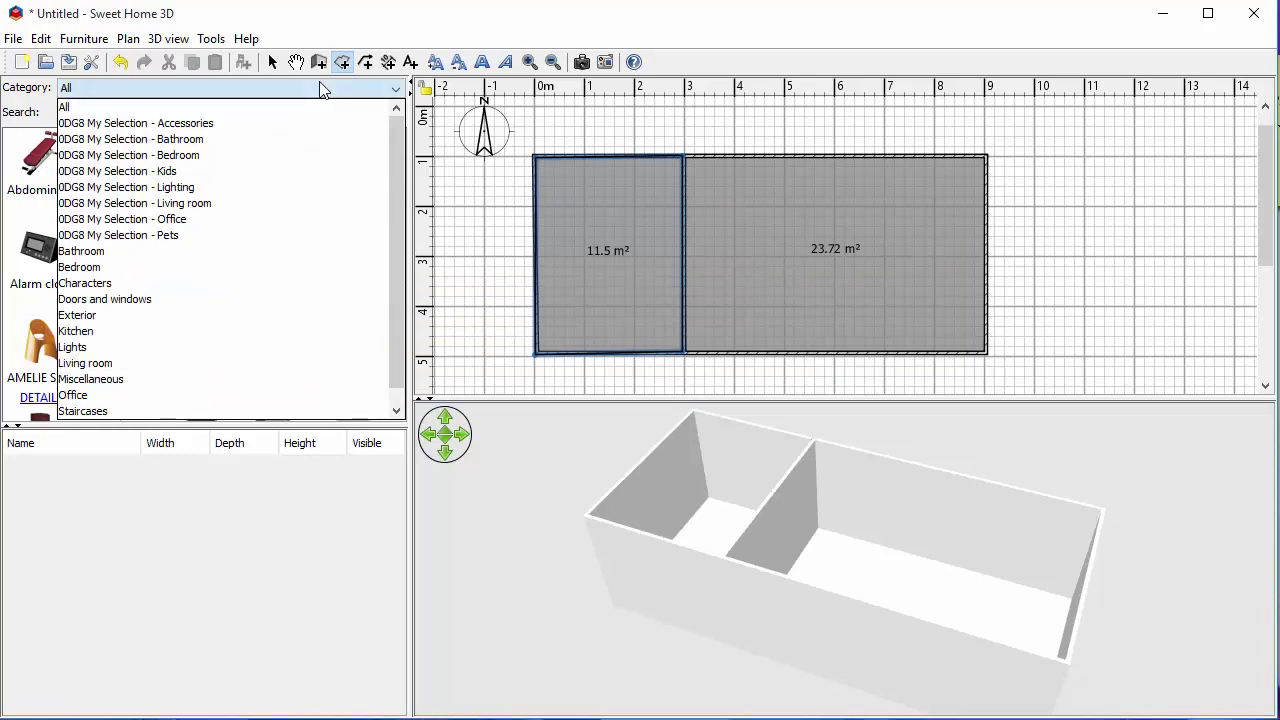
{"action": "left_click", "coordinate": [92, 267]}
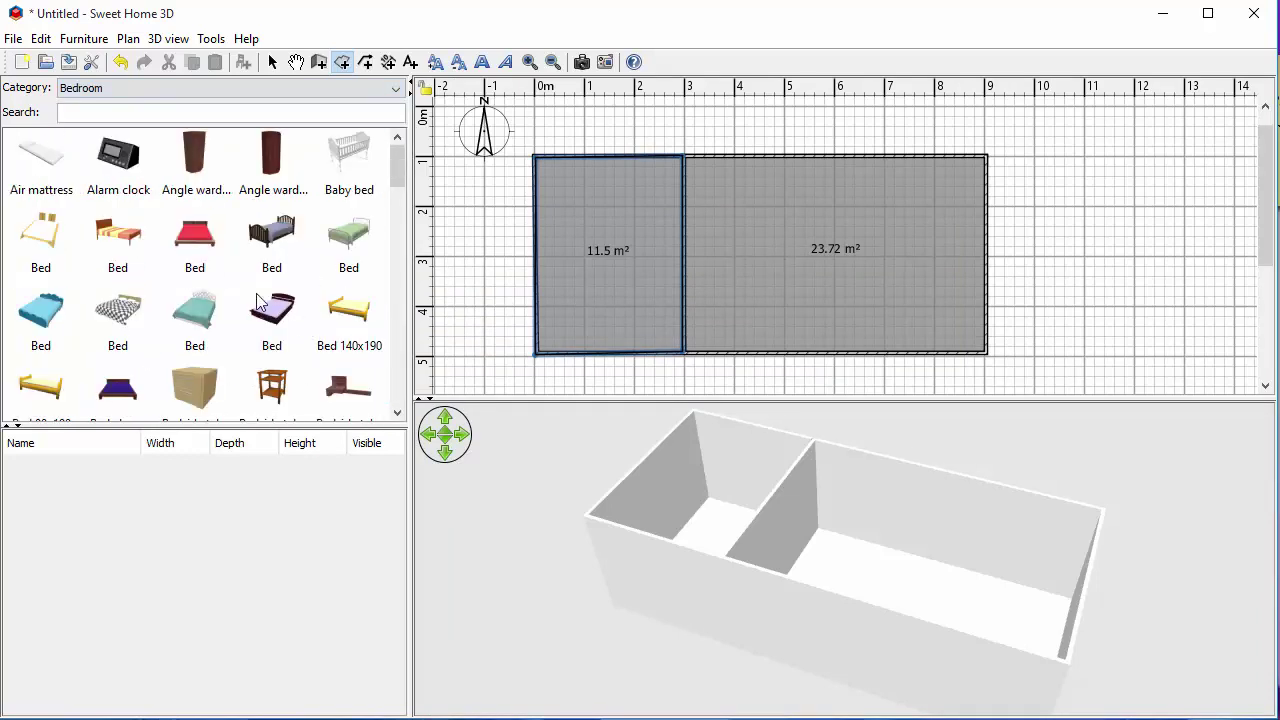
{"action": "left_click", "coordinate": [215, 92]}
{"action": "left_click", "coordinate": [102, 329]}
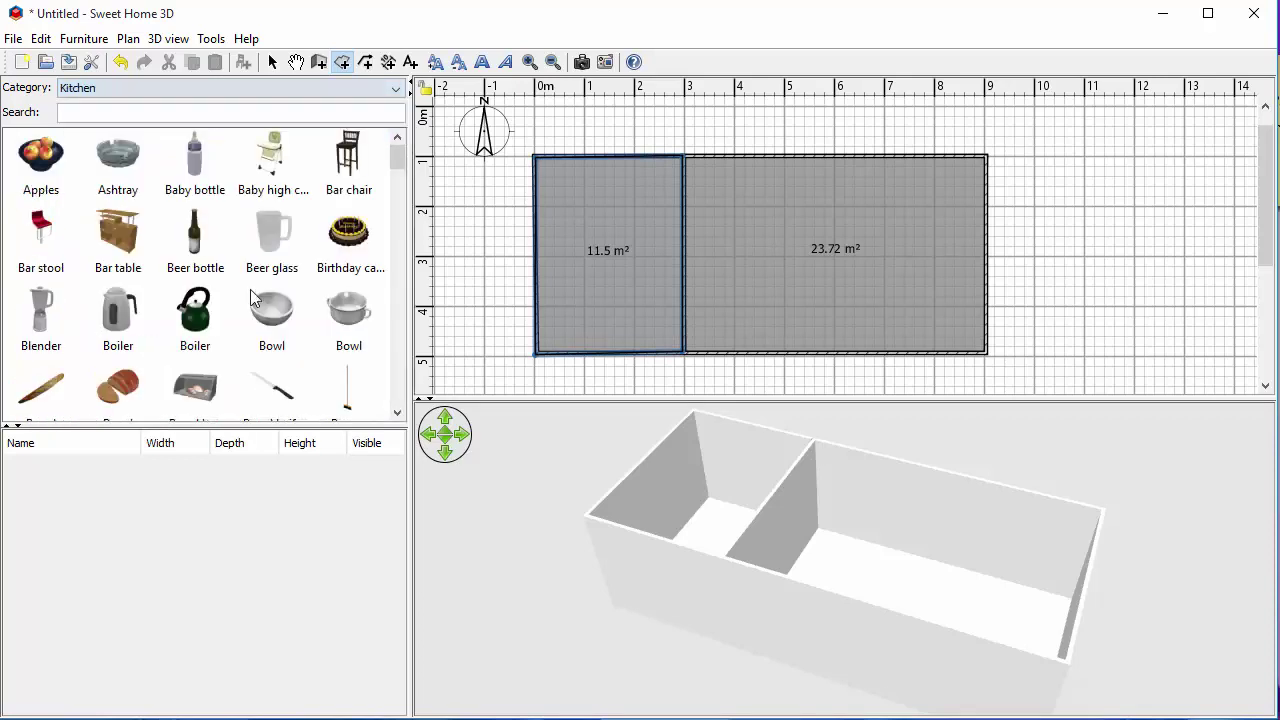
Search all furniture categories for "bed" and place the red double bed in the eastern part of the larger room
{"action": "left_click", "coordinate": [157, 90]}
{"action": "left_click", "coordinate": [143, 104]}
{"action": "left_click", "coordinate": [126, 111]}
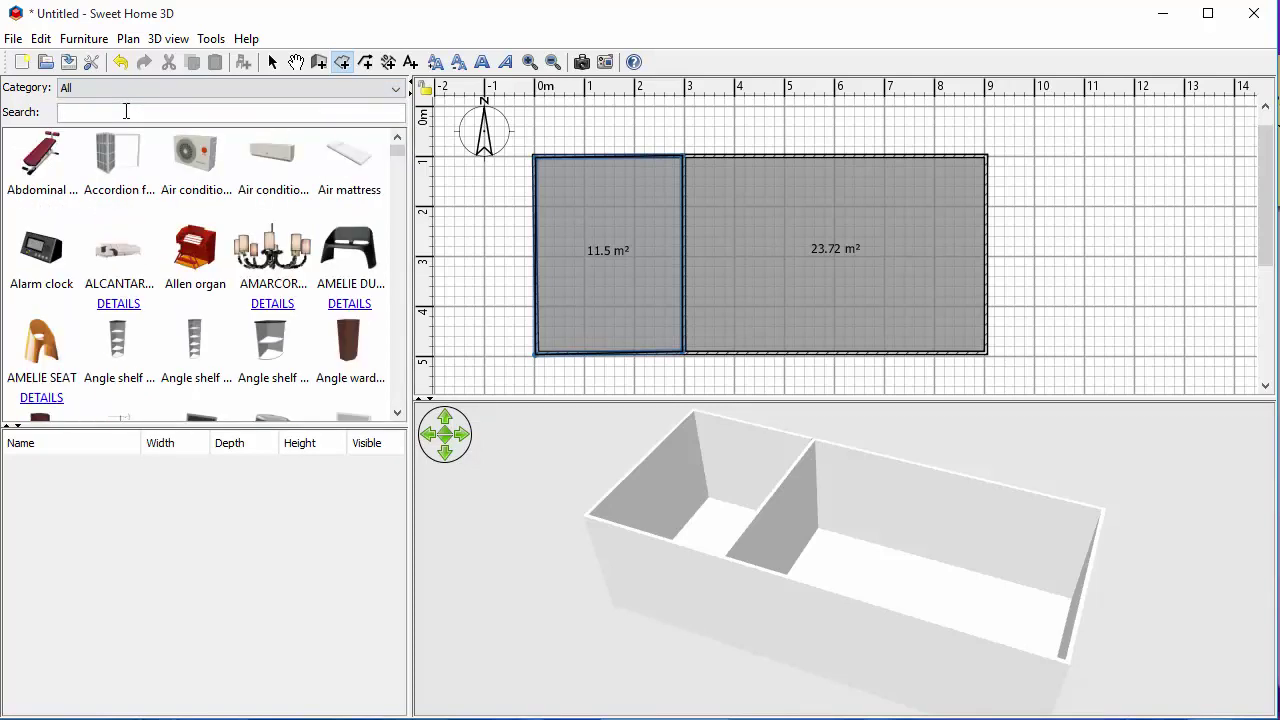
{"action": "type", "text": "bed"}
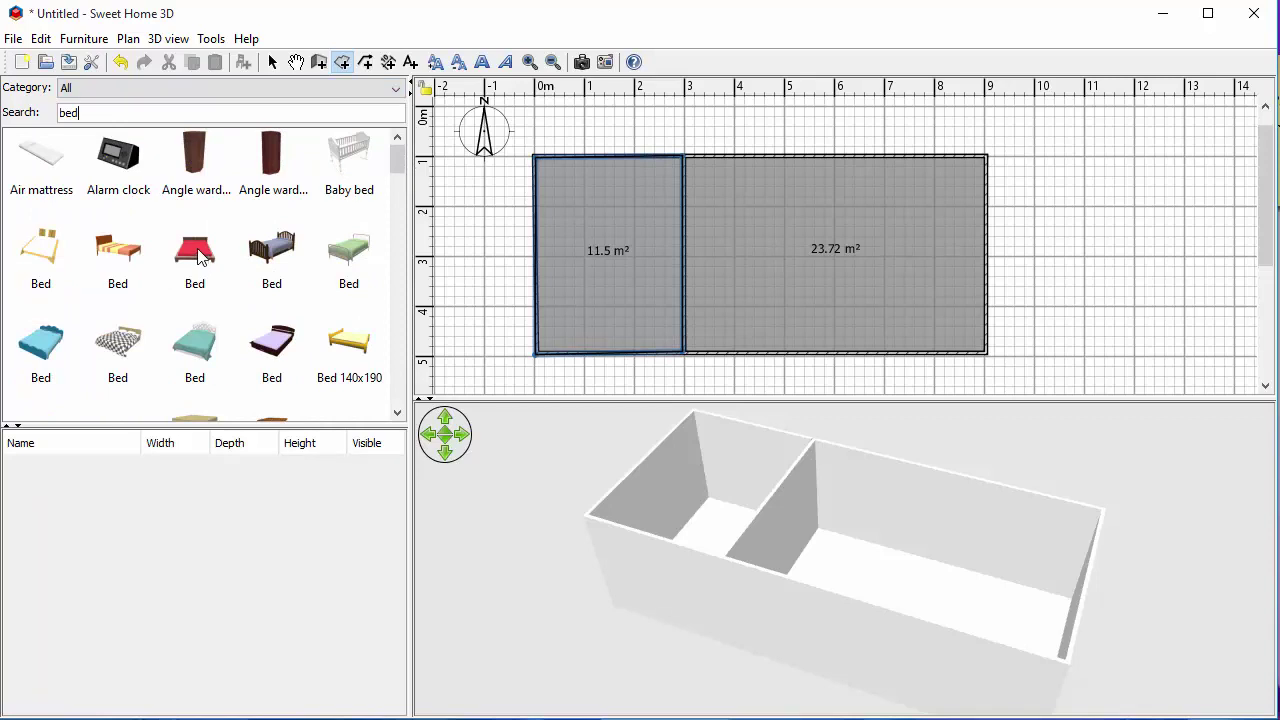
{"action": "left_click_drag", "start_coordinate": [197, 255], "coordinate": [863, 175]}
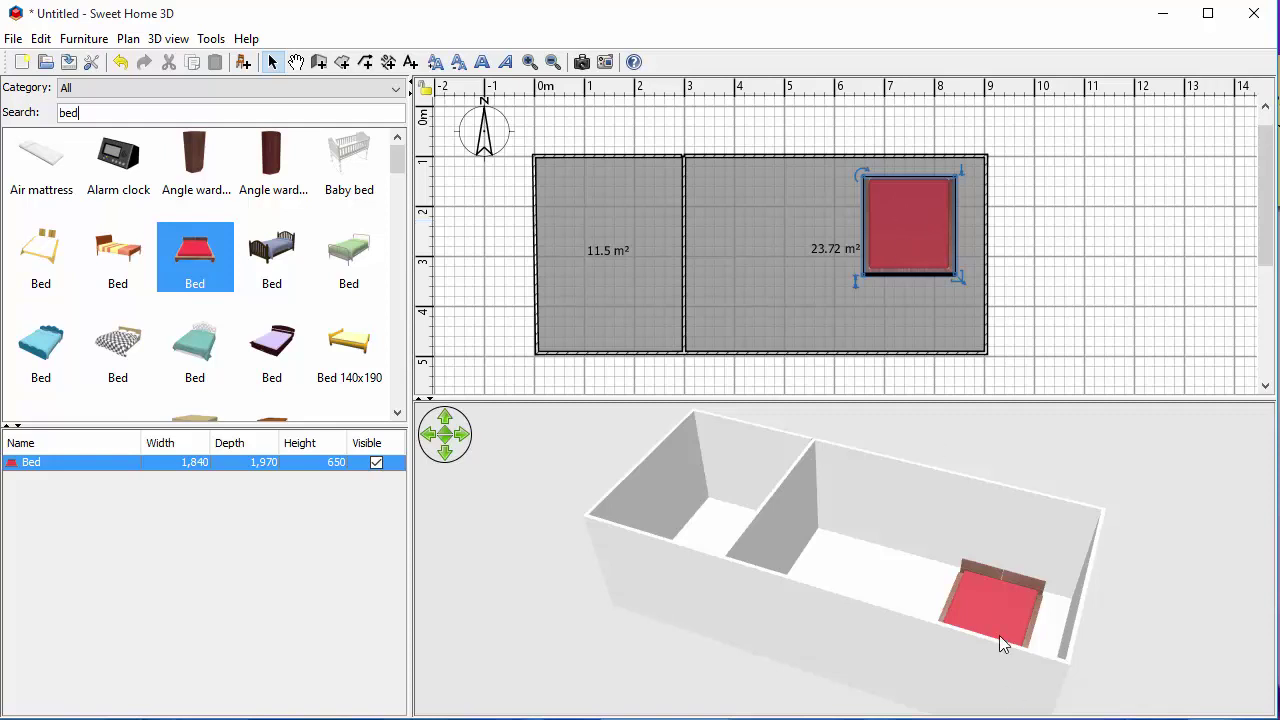
Move the bed into the larger room's northeast corner, up against the north wall
{"action": "left_click_drag", "start_coordinate": [1162, 589], "coordinate": [1166, 634]}
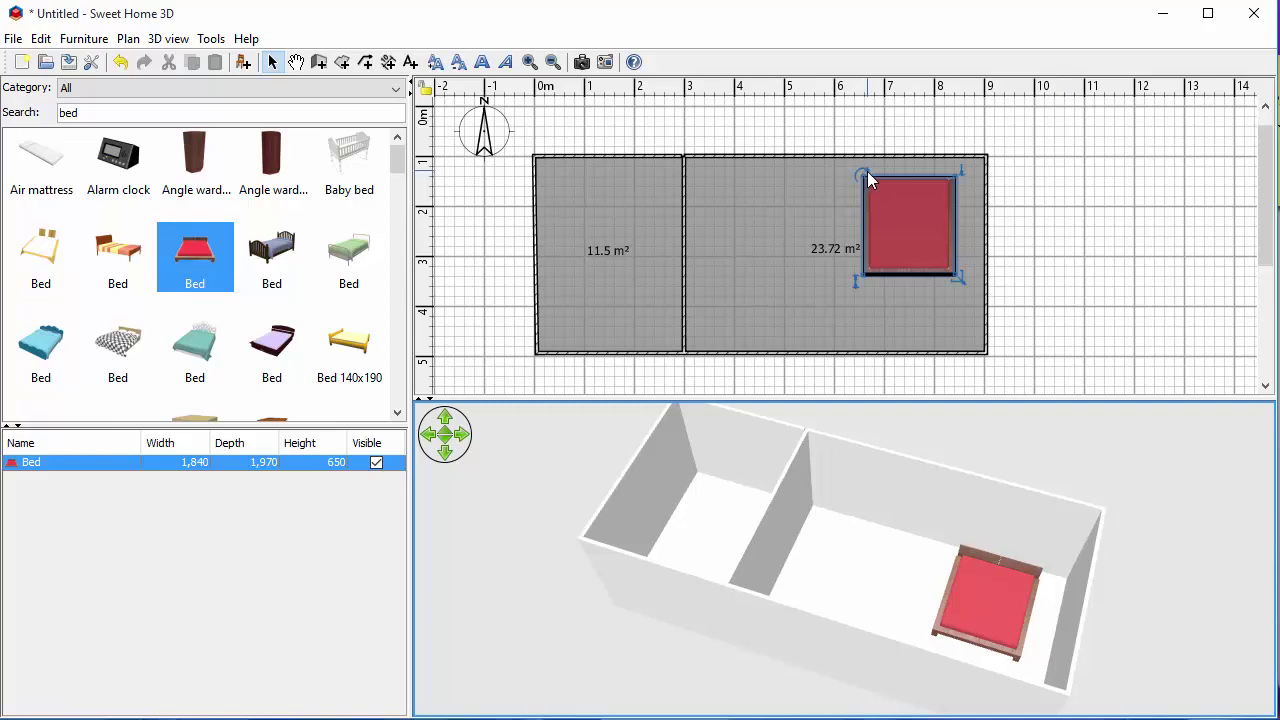
{"action": "left_click_drag", "start_coordinate": [857, 177], "coordinate": [820, 114]}
{"action": "mouse_move", "coordinate": [923, 214]}
{"action": "left_mouse_down"}
{"action": "mouse_move", "coordinate": [823, 214]}
{"action": "mouse_move", "coordinate": [929, 220]}
{"action": "mouse_move", "coordinate": [931, 203]}
{"action": "left_mouse_up"}
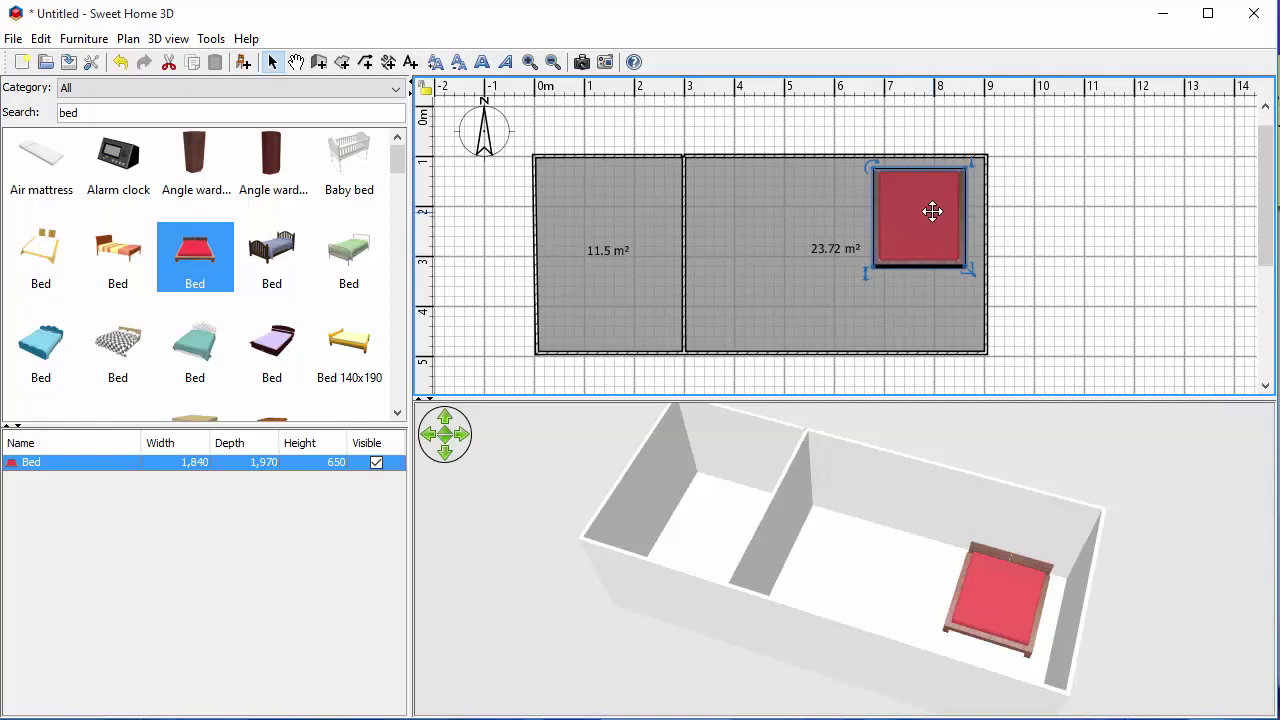
{"action": "left_click_drag", "start_coordinate": [932, 211], "coordinate": [942, 203]}
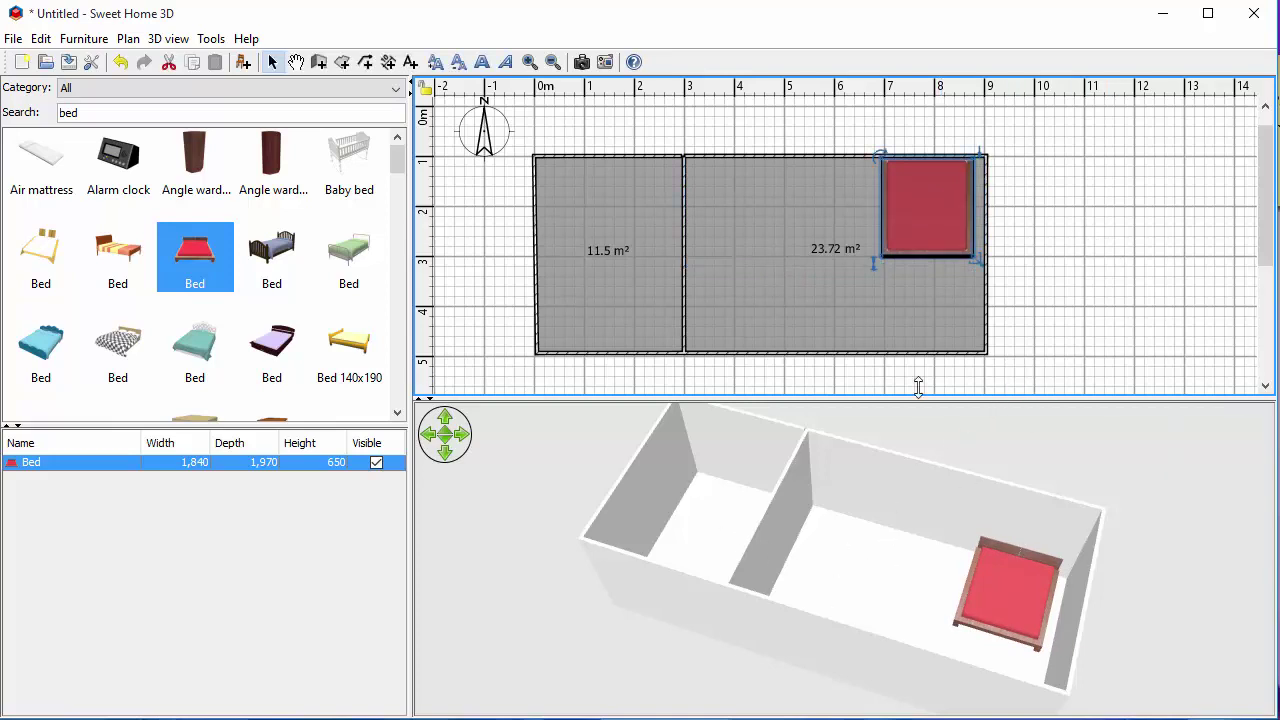
Search the catalog for "doors" and place a Patio glass door unit in the larger room's east wall
{"action": "left_click_drag", "start_coordinate": [95, 111], "coordinate": [22, 110]}
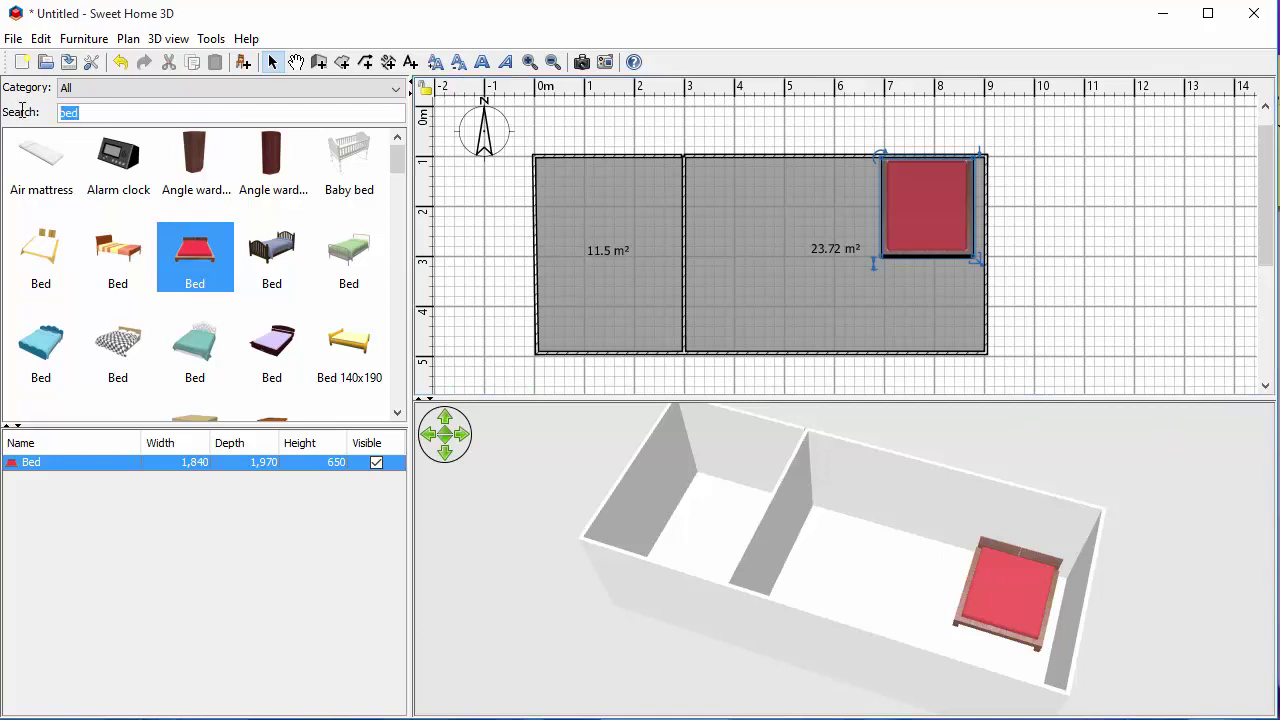
{"action": "type", "text": "door"}
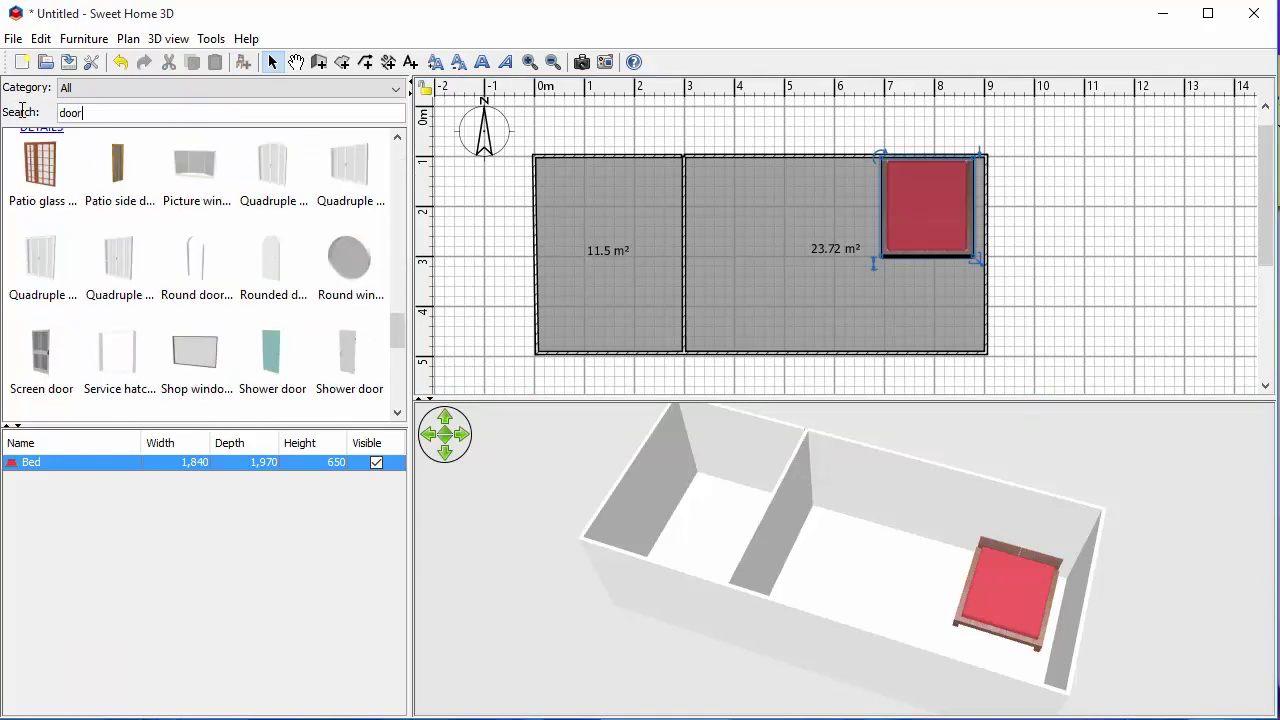
{"action": "type", "text": "s"}
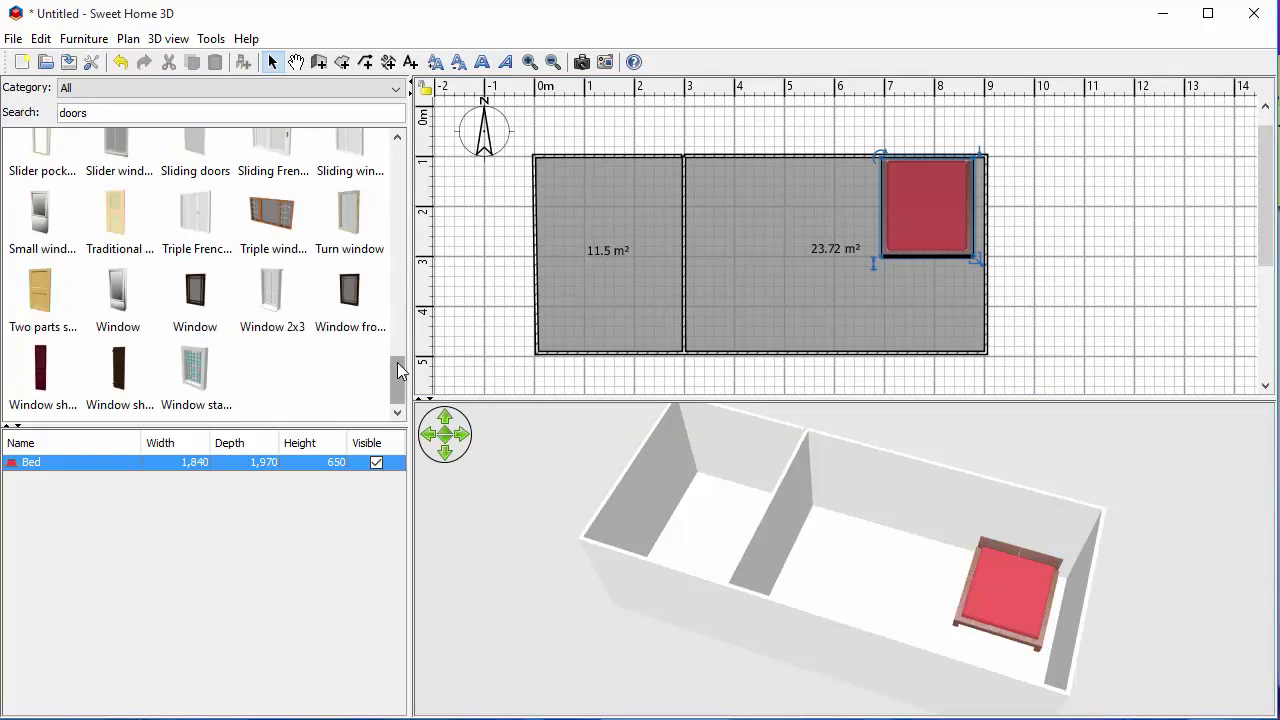
{"action": "scroll", "coordinate": [397, 372], "scroll_direction": "up", "scroll_amount": 1}
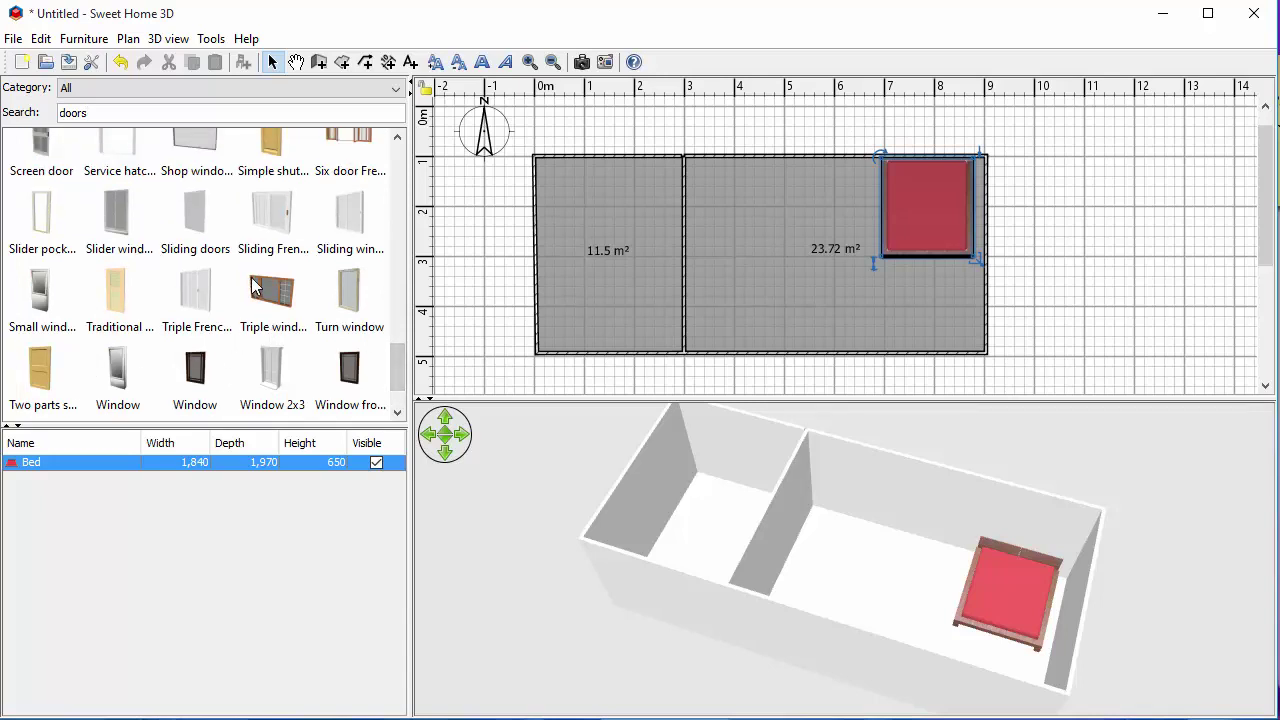
{"action": "scroll", "coordinate": [243, 284], "scroll_direction": "up", "scroll_amount": 5}
{"action": "scroll", "coordinate": [243, 284], "scroll_direction": "up", "scroll_amount": 1}
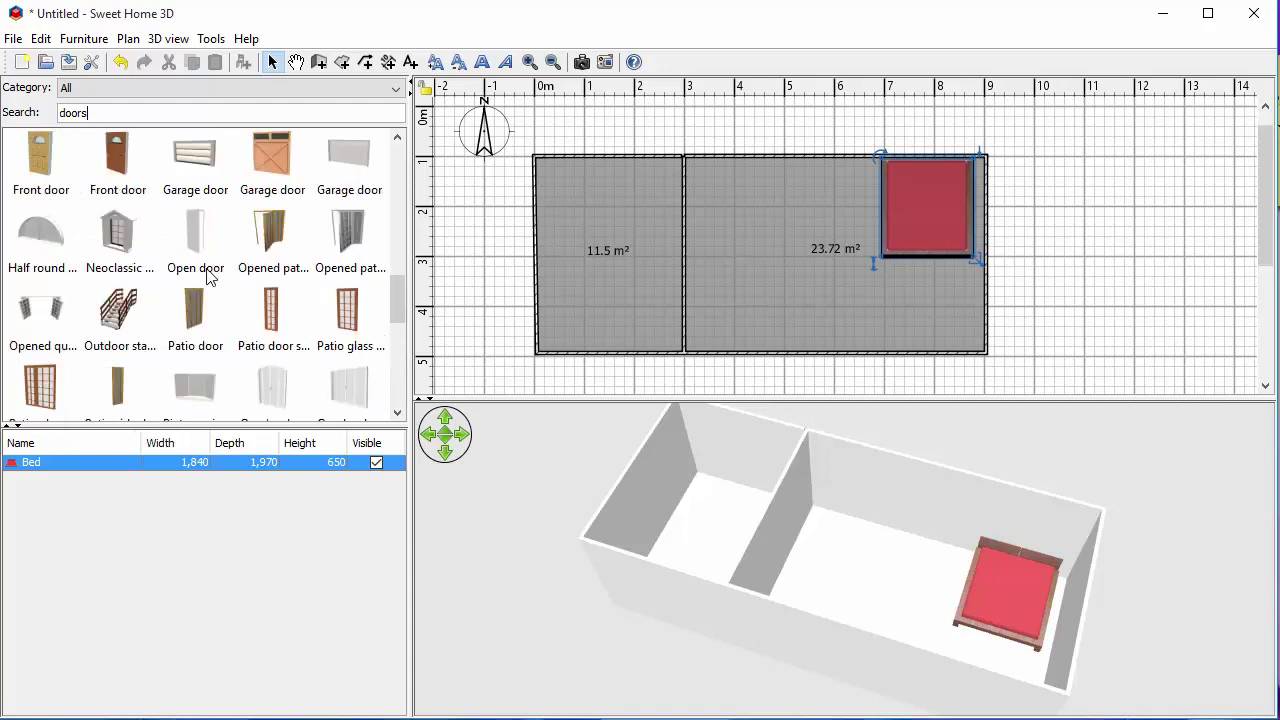
{"action": "left_click_drag", "start_coordinate": [40, 388], "coordinate": [983, 215]}
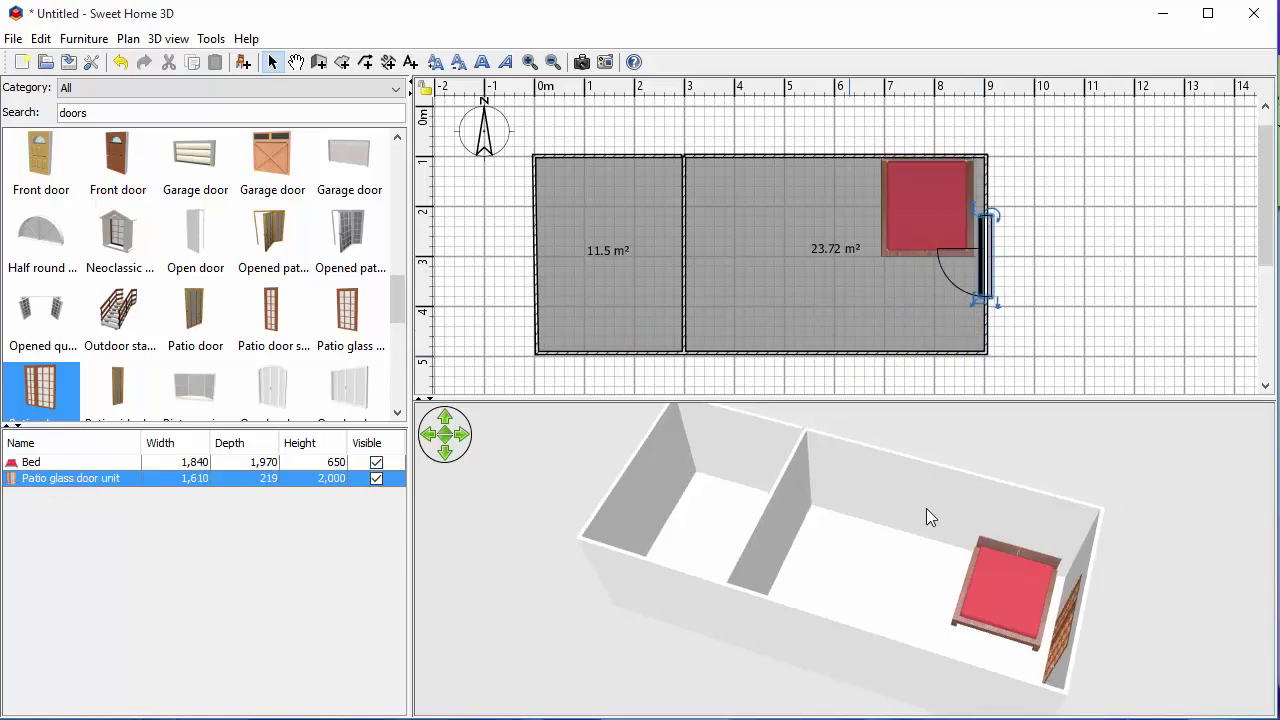
Place the brown-framed Door from the catalog in the partition wall between the two rooms, near its north end
{"action": "left_click_drag", "start_coordinate": [1156, 664], "coordinate": [1226, 594]}
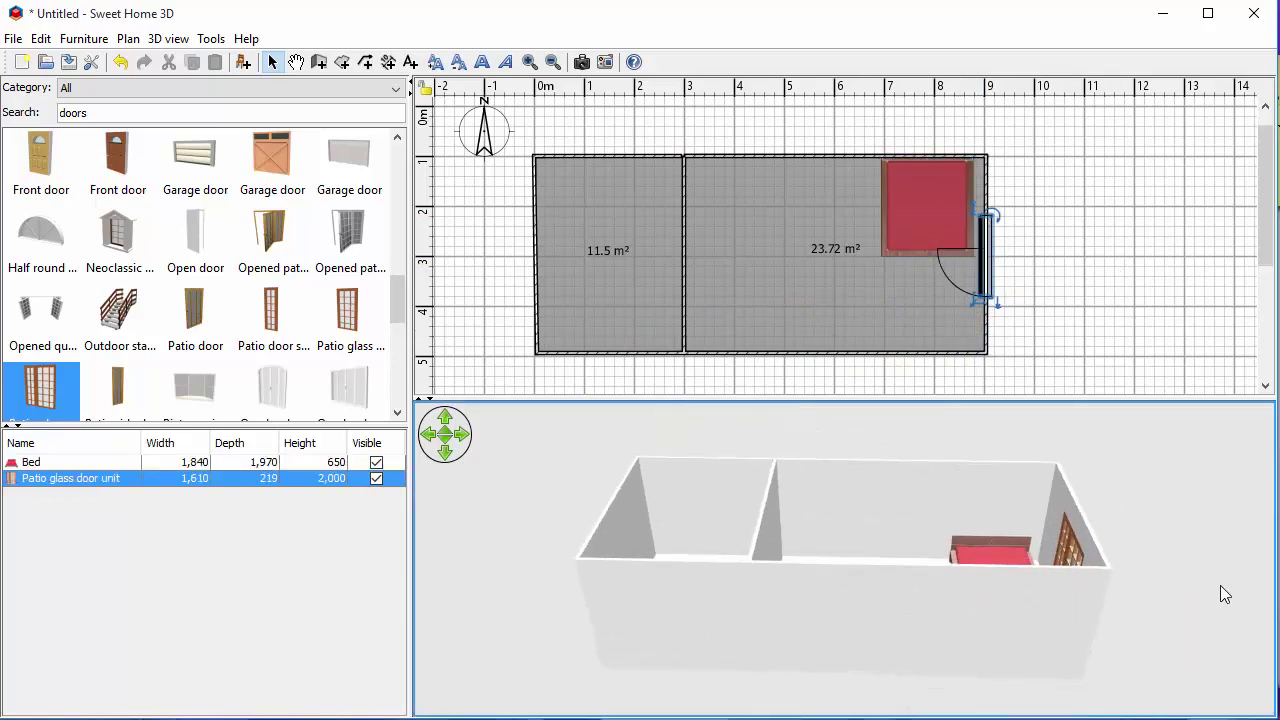
{"action": "left_click_drag", "start_coordinate": [1089, 689], "coordinate": [862, 646]}
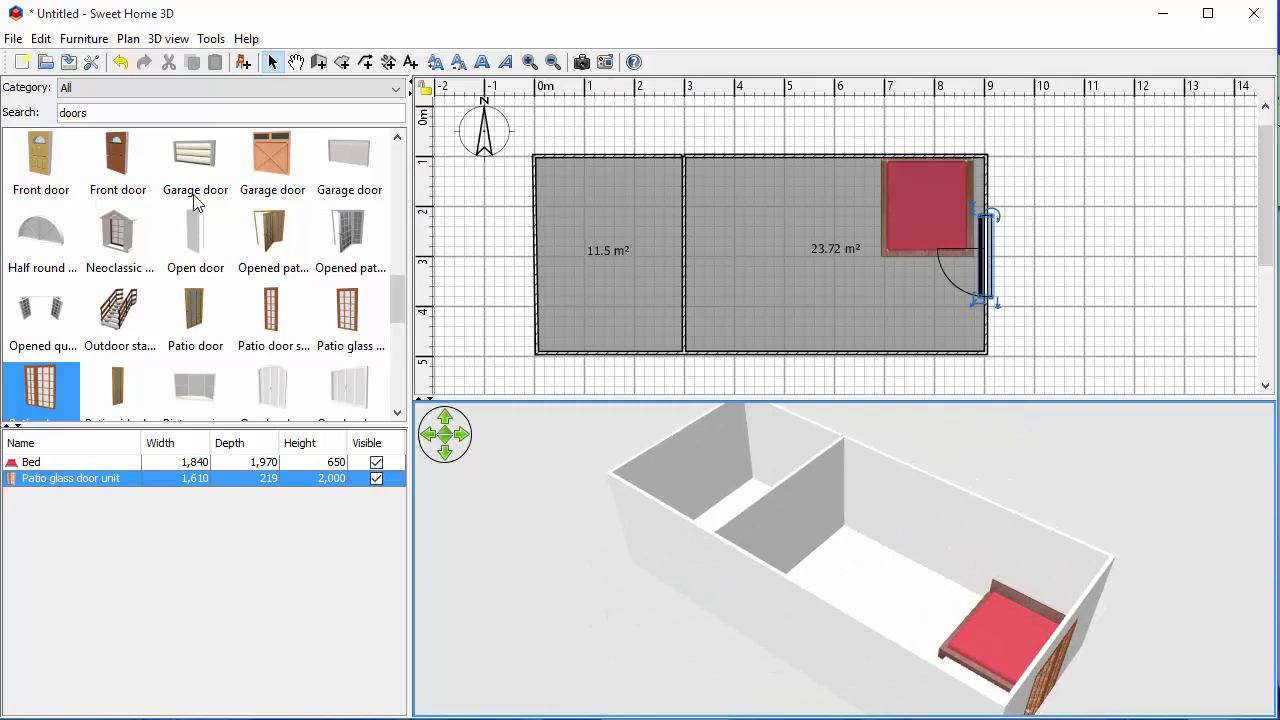
{"action": "scroll", "coordinate": [267, 160], "scroll_direction": "up", "scroll_amount": 5}
{"action": "left_click", "coordinate": [272, 155]}
{"action": "left_click_drag", "start_coordinate": [274, 150], "coordinate": [679, 178]}
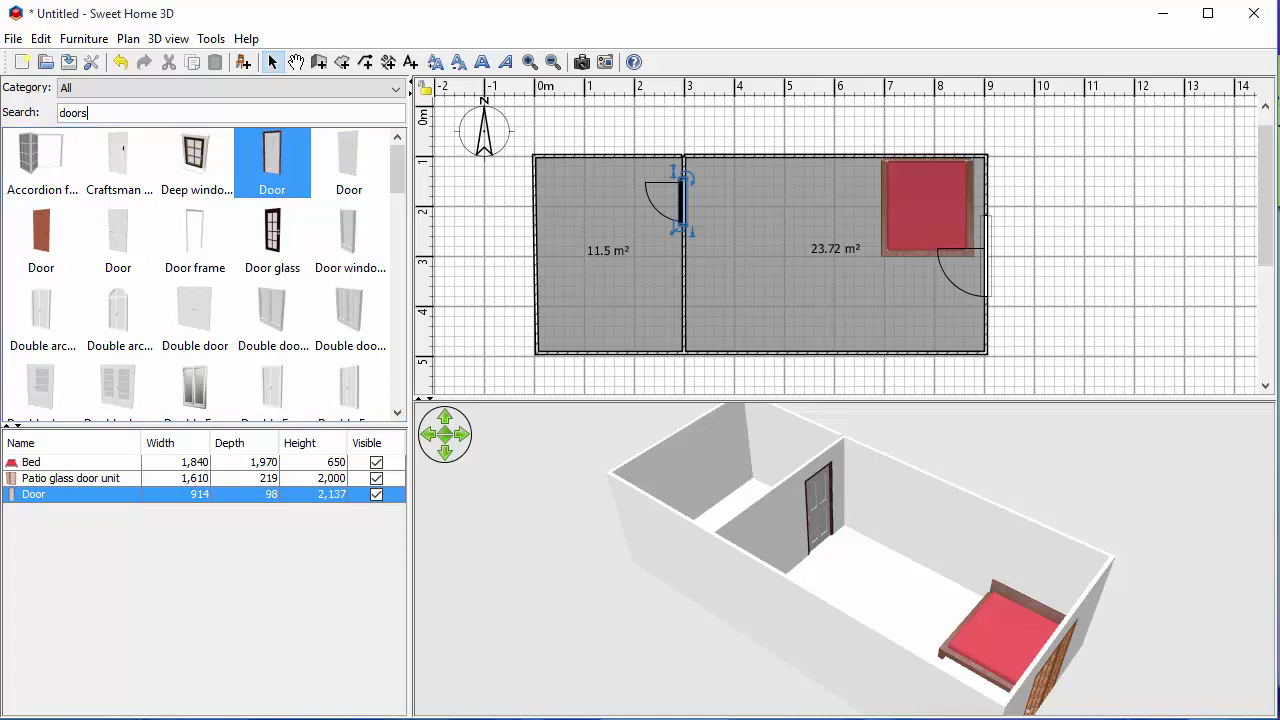
Search the catalog for "windows" and place a plain Window in the smaller room's north wall
{"action": "double_click", "coordinate": [106, 113]}
{"action": "type", "text": "window"}
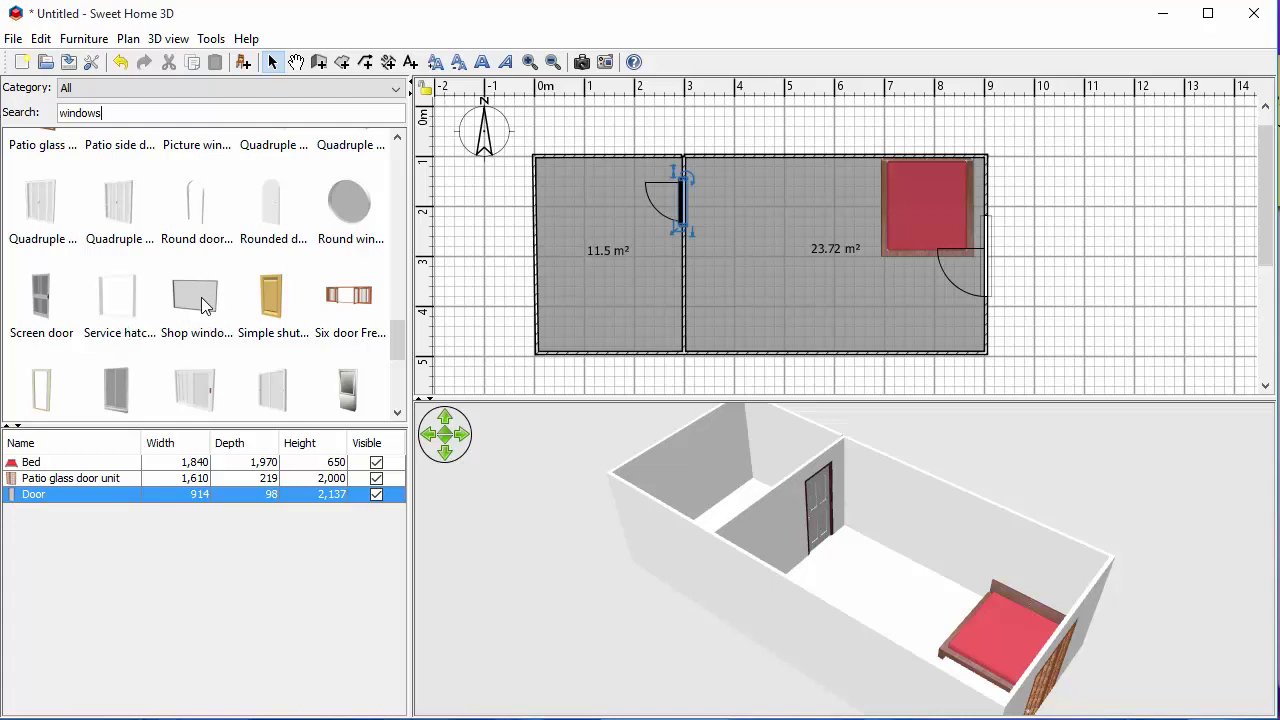
{"action": "scroll", "coordinate": [203, 367], "scroll_direction": "down", "scroll_amount": 3}
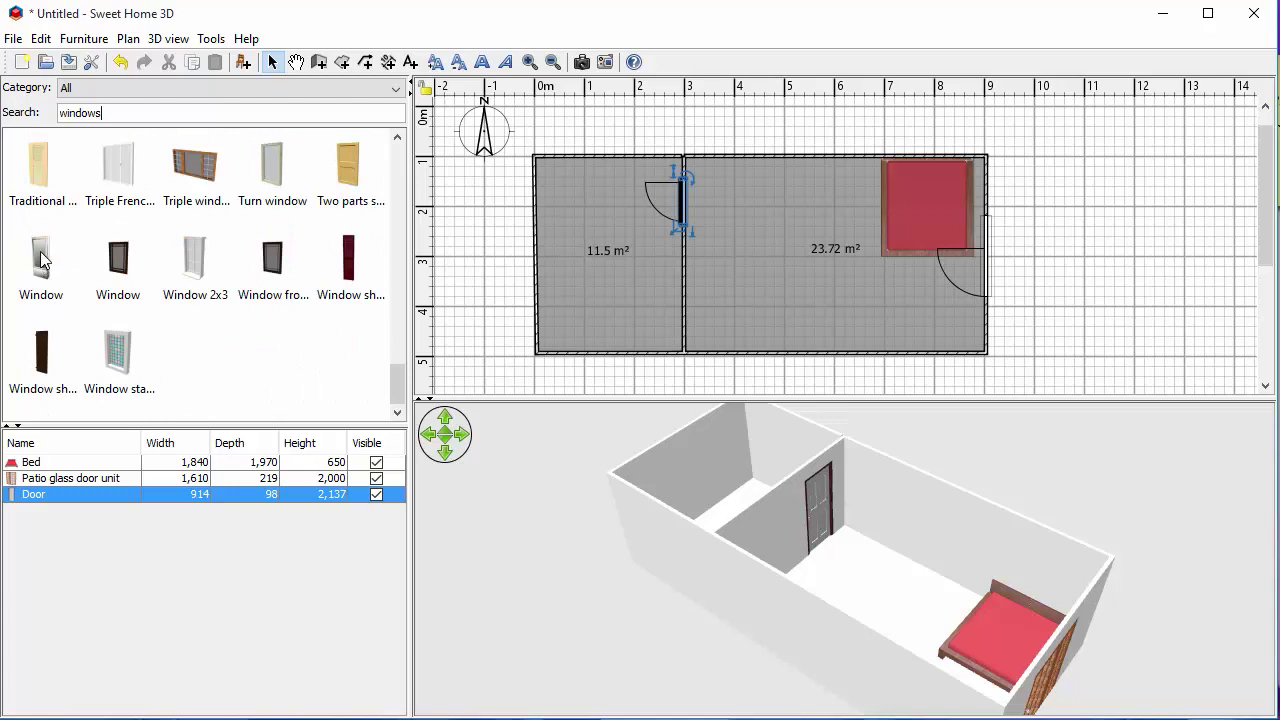
{"action": "left_click_drag", "start_coordinate": [41, 260], "coordinate": [580, 157]}
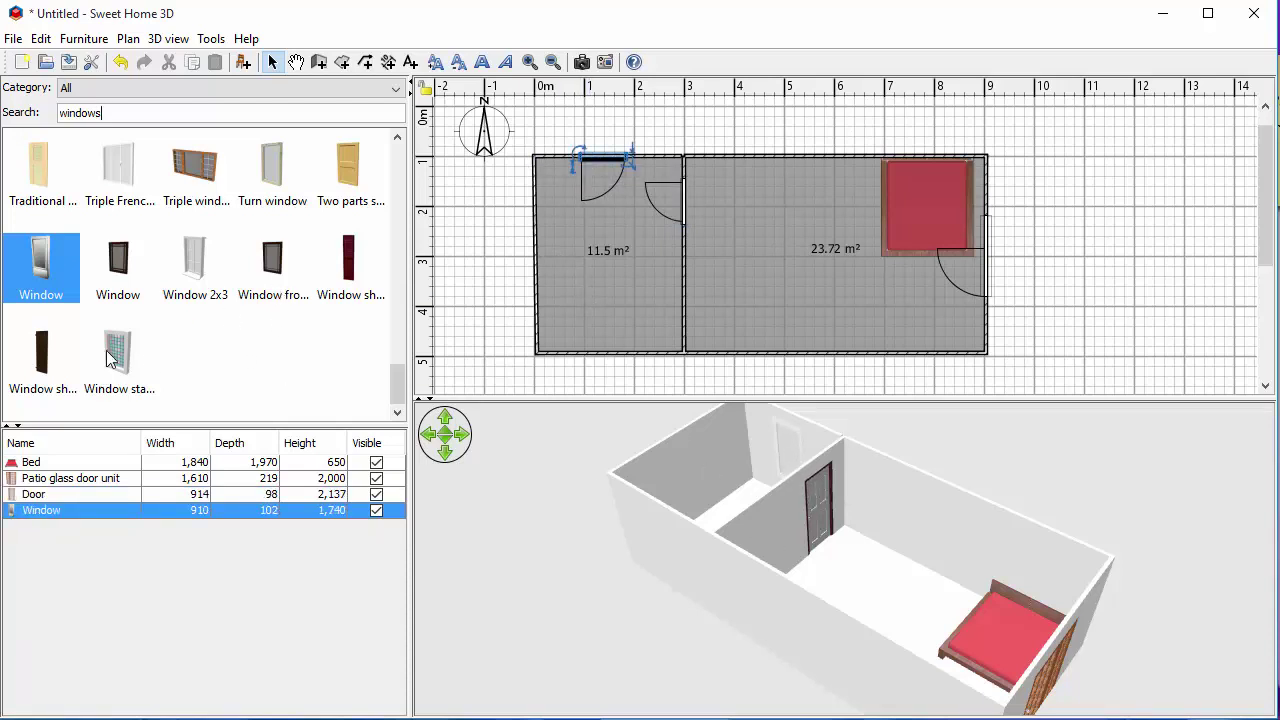
Place a Window stain glass in the larger room's north wall and set its width to 1200 mm
{"action": "mouse_move", "coordinate": [118, 352]}
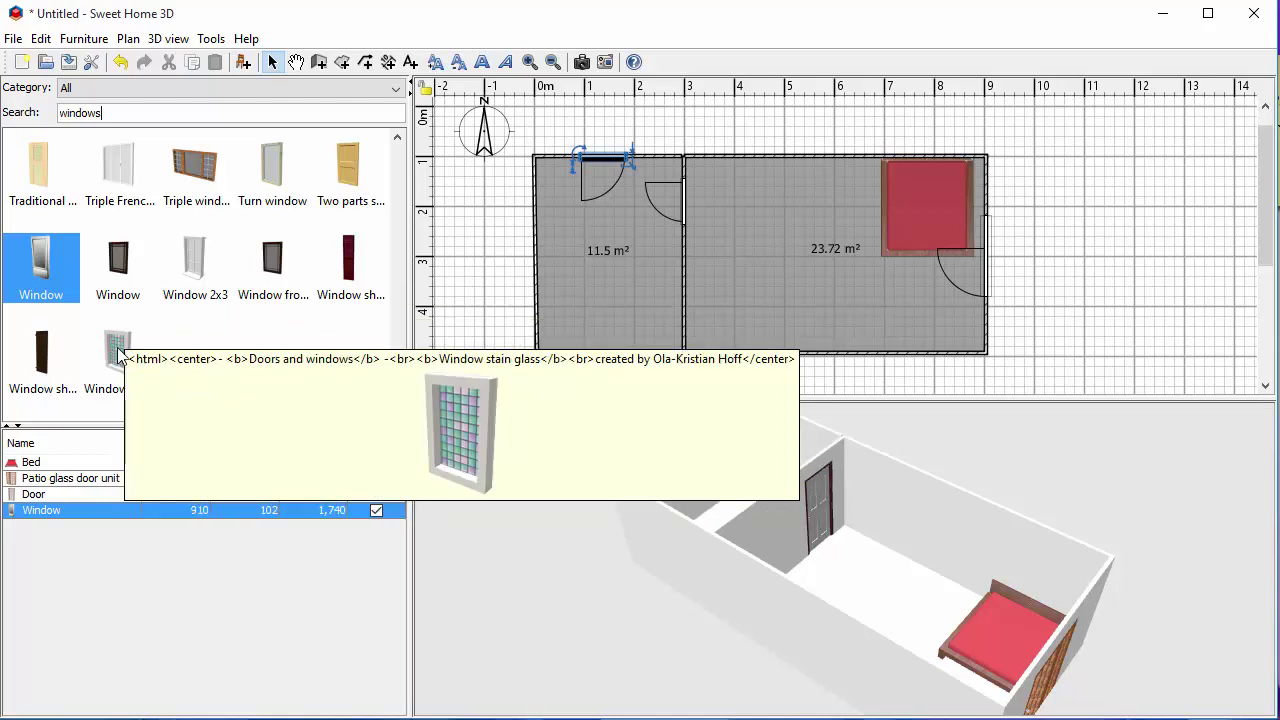
{"action": "left_click_drag", "start_coordinate": [118, 350], "coordinate": [738, 153]}
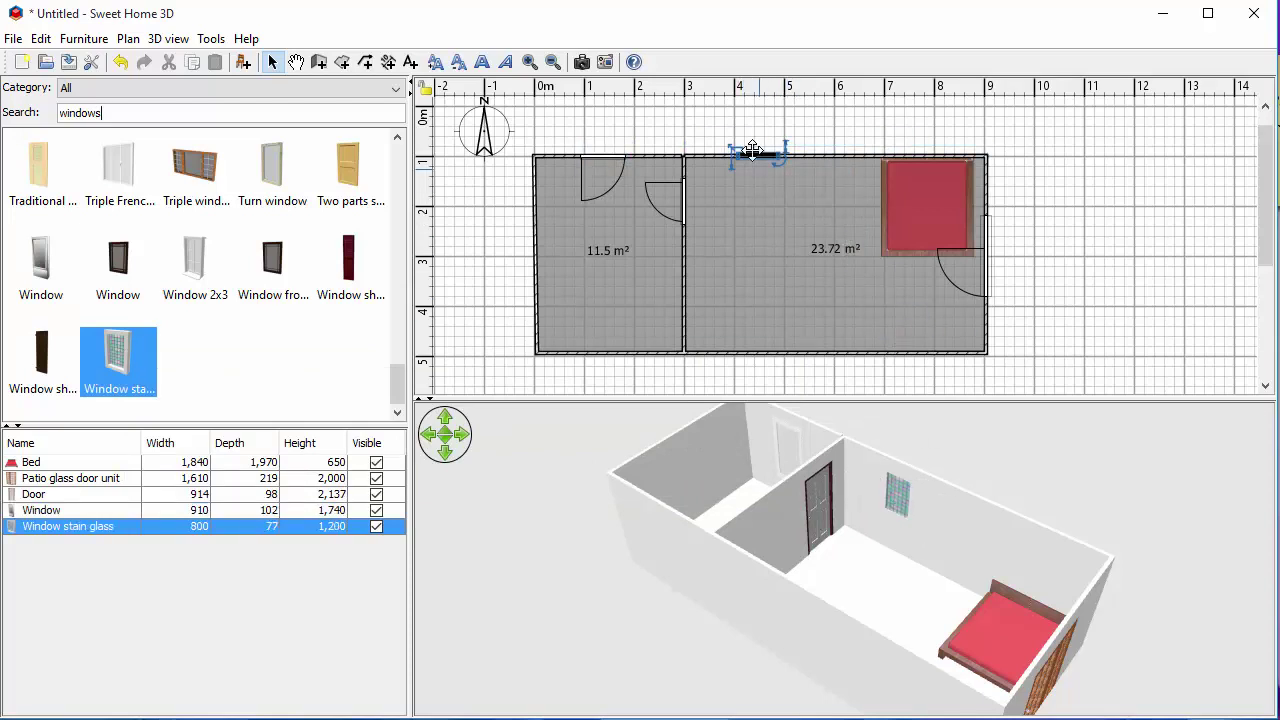
{"action": "double_click", "coordinate": [754, 152]}
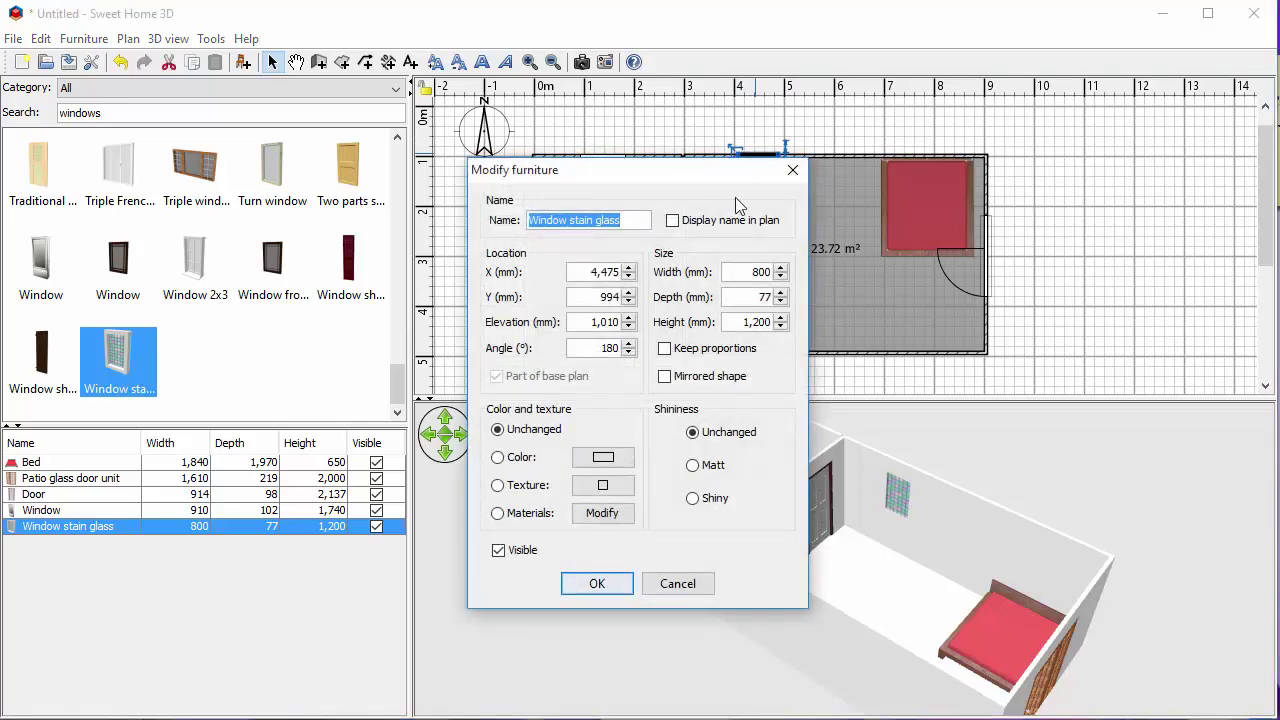
{"action": "double_click", "coordinate": [755, 272]}
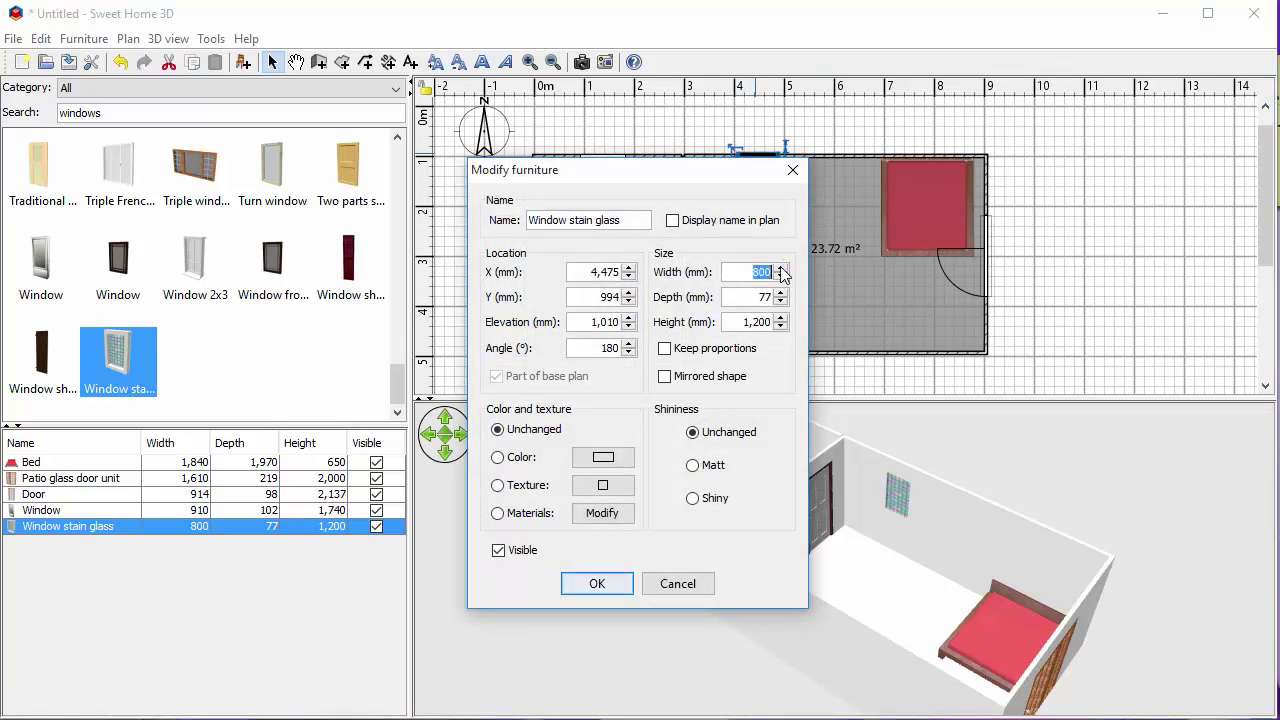
{"action": "type", "text": "1200"}
{"action": "left_click", "coordinate": [608, 583]}
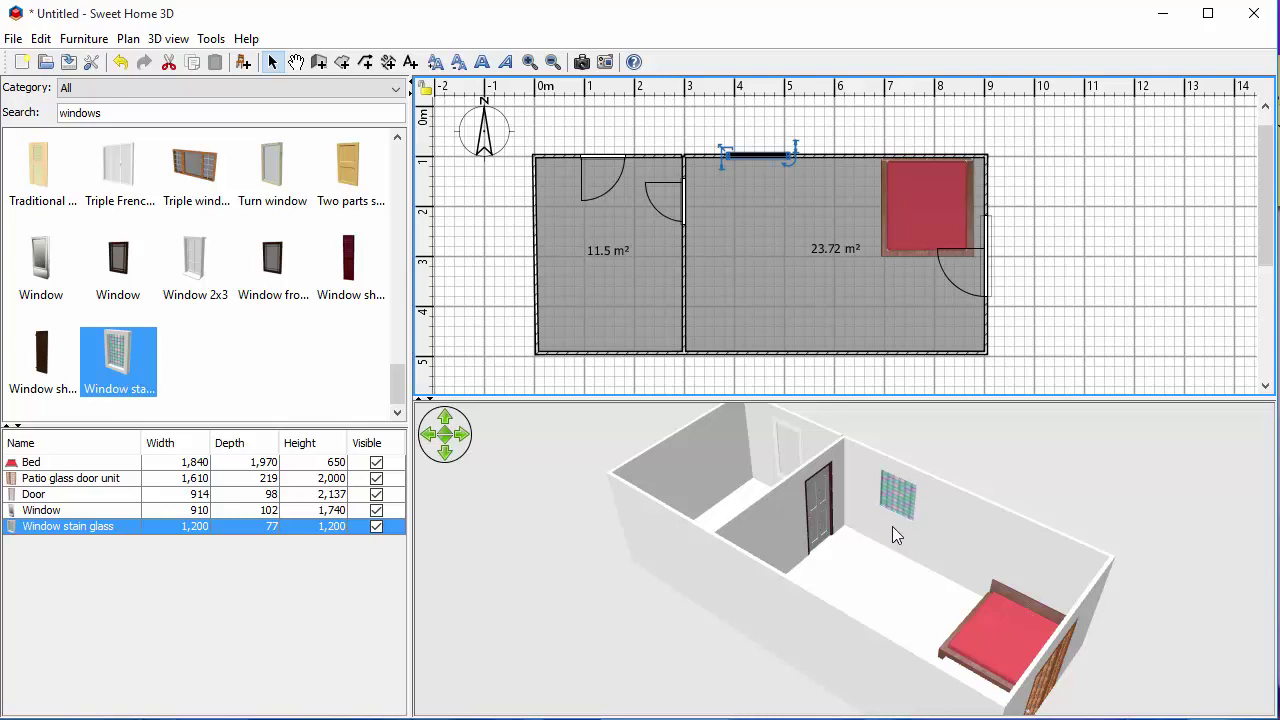
Set the stained glass window's elevation to 600 mm
{"action": "double_click", "coordinate": [760, 157]}
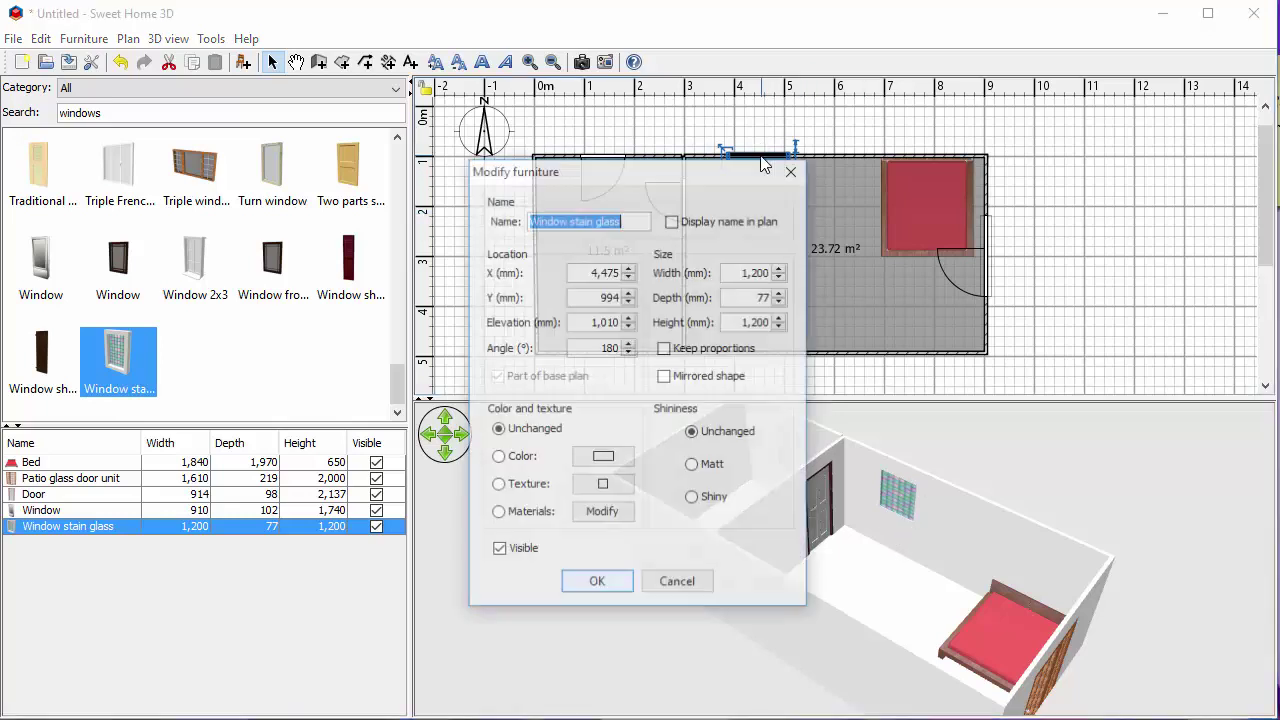
{"action": "left_click", "coordinate": [600, 321]}
{"action": "double_click", "coordinate": [600, 321]}
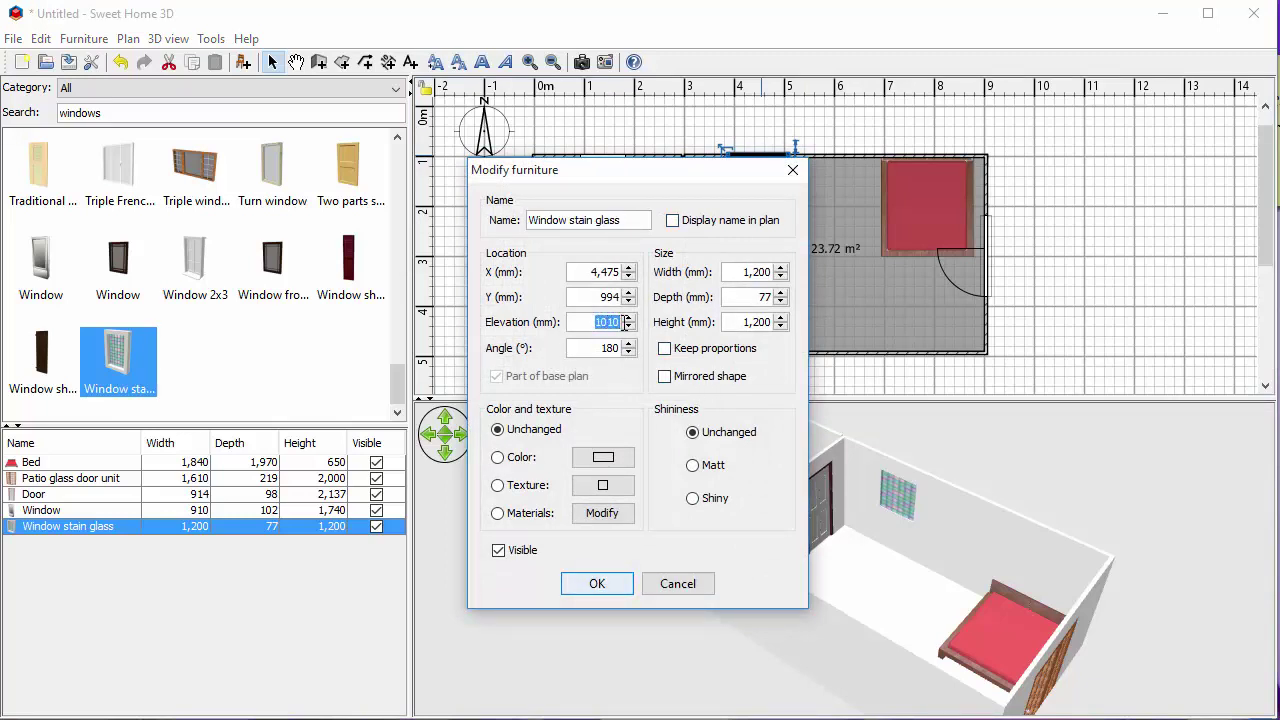
{"action": "type", "text": "600"}
{"action": "left_click", "coordinate": [601, 582]}
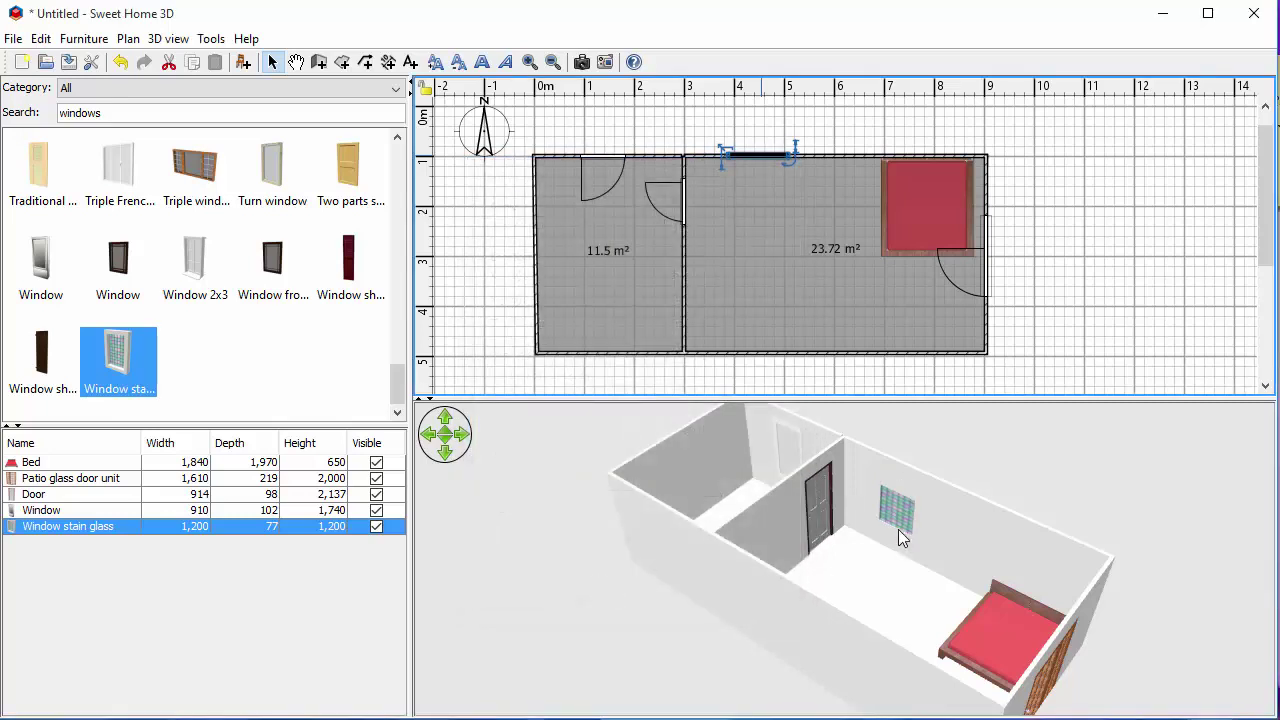